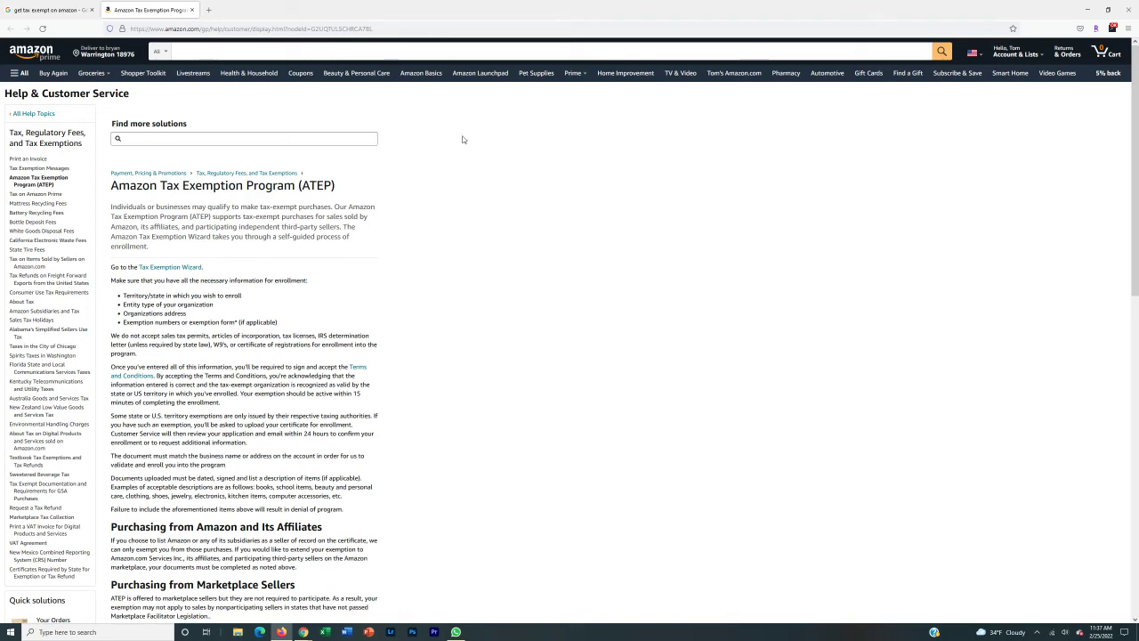
- Return to the Google results for 'get tax exempt on amazon' and highlight the search query
{"action": "left_click", "coordinate": [23, 10]}
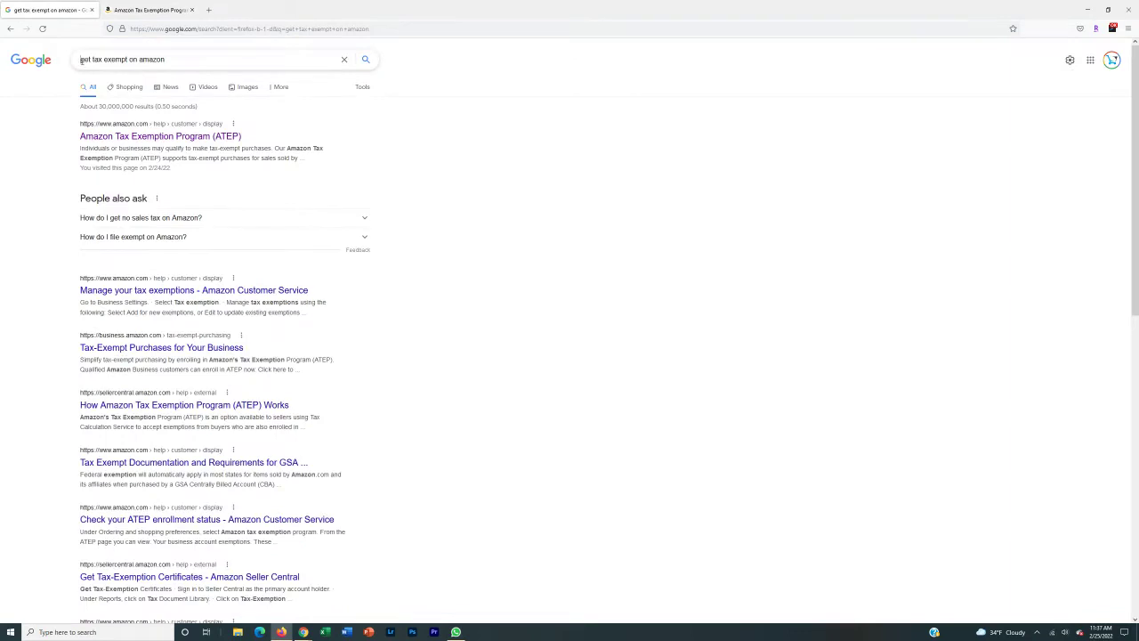
{"action": "left_click_drag", "start_coordinate": [81, 59], "coordinate": [165, 59]}
{"action": "left_click", "coordinate": [453, 186]}
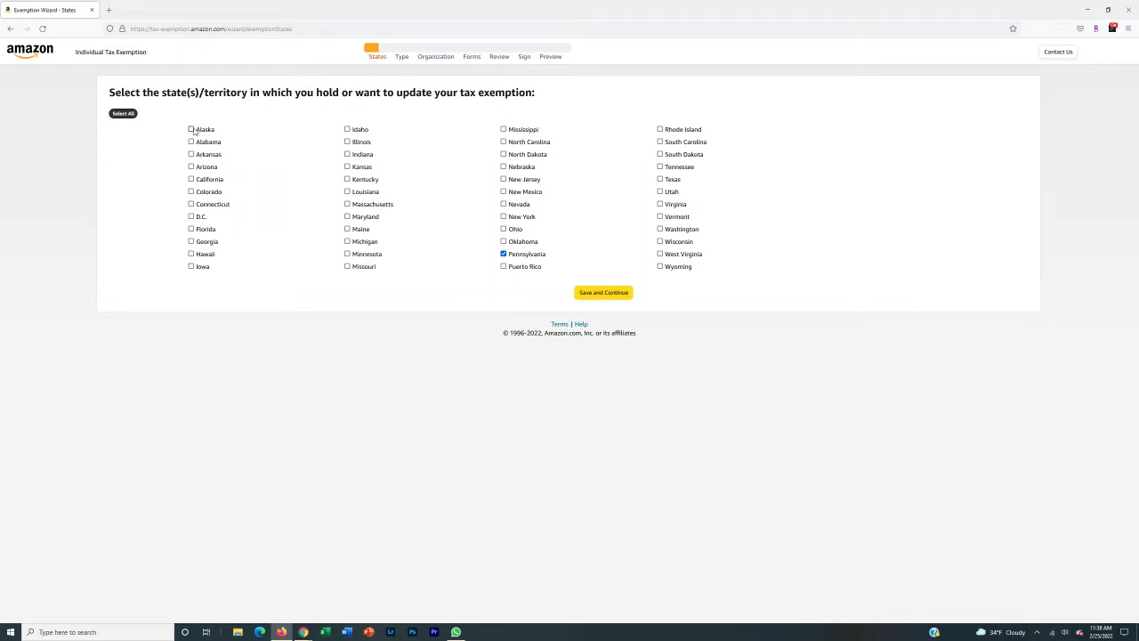
- Check the first column of states, Alabama through Iowa, including California, Colorado and D.C
{"action": "left_click", "coordinate": [190, 142]}
{"action": "left_click", "coordinate": [190, 154]}
{"action": "left_click", "coordinate": [190, 167]}
{"action": "left_click", "coordinate": [191, 179]}
{"action": "left_click", "coordinate": [190, 191]}
{"action": "left_click", "coordinate": [191, 204]}
{"action": "left_click", "coordinate": [190, 216]}
{"action": "left_click", "coordinate": [191, 228]}
{"action": "left_click", "coordinate": [191, 241]}
{"action": "left_click", "coordinate": [191, 253]}
{"action": "left_click", "coordinate": [190, 266]}
- Check the second column of states, Idaho through Missouri
{"action": "left_click", "coordinate": [347, 129]}
{"action": "left_click", "coordinate": [347, 141]}
{"action": "left_click", "coordinate": [347, 154]}
{"action": "left_click", "coordinate": [347, 167]}
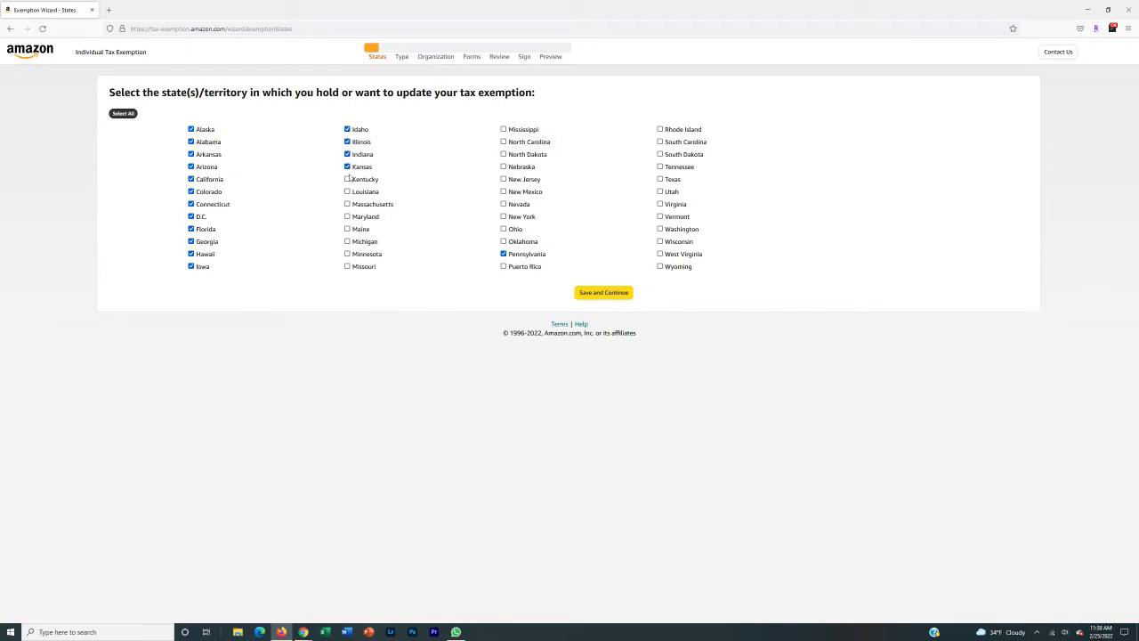
{"action": "left_click", "coordinate": [347, 179]}
{"action": "left_click", "coordinate": [347, 191]}
{"action": "left_click", "coordinate": [347, 204]}
{"action": "left_click", "coordinate": [347, 216]}
{"action": "left_click", "coordinate": [347, 229]}
{"action": "left_click", "coordinate": [347, 242]}
{"action": "left_click", "coordinate": [347, 254]}
{"action": "left_click", "coordinate": [347, 266]}
- Check the third column, Puerto Rico up through Mississippi, including Oklahoma, Ohio and New York
{"action": "left_click", "coordinate": [503, 267]}
{"action": "left_click", "coordinate": [503, 241]}
{"action": "left_click", "coordinate": [502, 229]}
{"action": "left_click", "coordinate": [502, 217]}
{"action": "left_click", "coordinate": [502, 204]}
{"action": "left_click", "coordinate": [503, 191]}
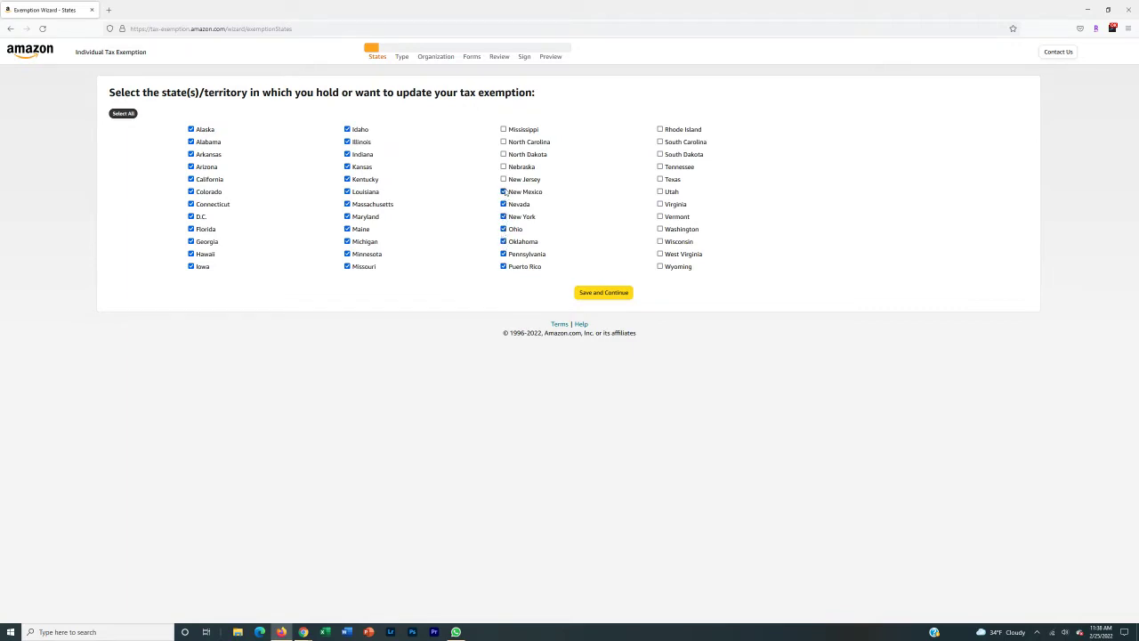
{"action": "left_click", "coordinate": [503, 179]}
{"action": "left_click", "coordinate": [503, 167]}
{"action": "left_click", "coordinate": [503, 154]}
{"action": "left_click", "coordinate": [502, 141]}
{"action": "left_click", "coordinate": [503, 129]}
- Check the last column of states, Rhode Island through Wyoming
{"action": "left_click", "coordinate": [660, 129]}
{"action": "left_click", "coordinate": [660, 142]}
{"action": "left_click", "coordinate": [659, 154]}
{"action": "left_click", "coordinate": [660, 166]}
{"action": "left_click", "coordinate": [660, 179]}
{"action": "left_click", "coordinate": [659, 191]}
{"action": "left_click", "coordinate": [660, 204]}
{"action": "left_click", "coordinate": [659, 217]}
{"action": "left_click", "coordinate": [660, 229]}
{"action": "left_click", "coordinate": [659, 241]}
{"action": "left_click", "coordinate": [660, 254]}
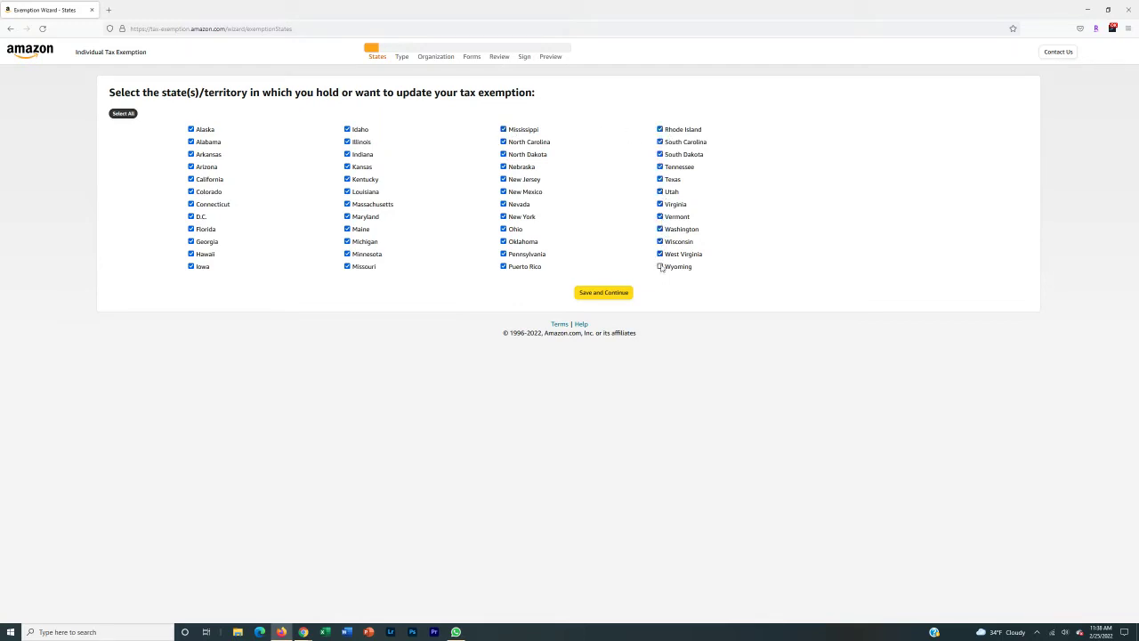
{"action": "left_click", "coordinate": [660, 266]}
- Uncheck Alaska, California, D.C., Florida, Hawaii, Illinois, Maryland and Mississippi, save, and keep Colorado on No
{"action": "left_click", "coordinate": [191, 129]}
{"action": "left_click", "coordinate": [190, 180]}
{"action": "left_click", "coordinate": [190, 217]}
{"action": "left_click", "coordinate": [192, 229]}
{"action": "left_click", "coordinate": [191, 255]}
{"action": "left_click", "coordinate": [348, 142]}
{"action": "left_click", "coordinate": [348, 217]}
{"action": "left_click", "coordinate": [504, 129]}
{"action": "left_click", "coordinate": [603, 292]}
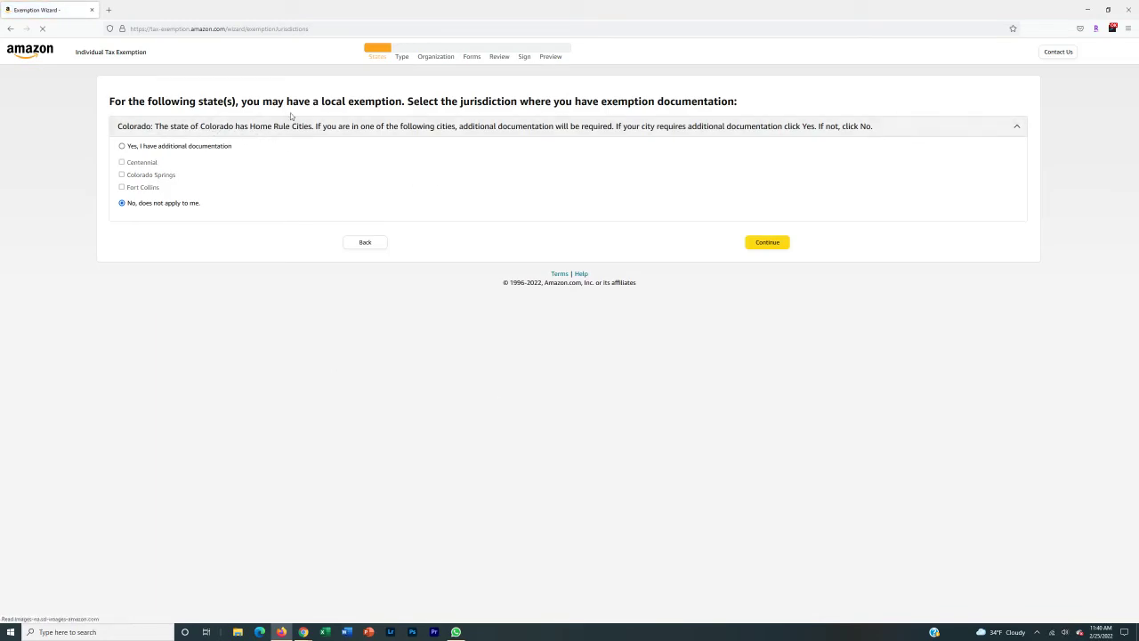
{"action": "left_click", "coordinate": [761, 242]}
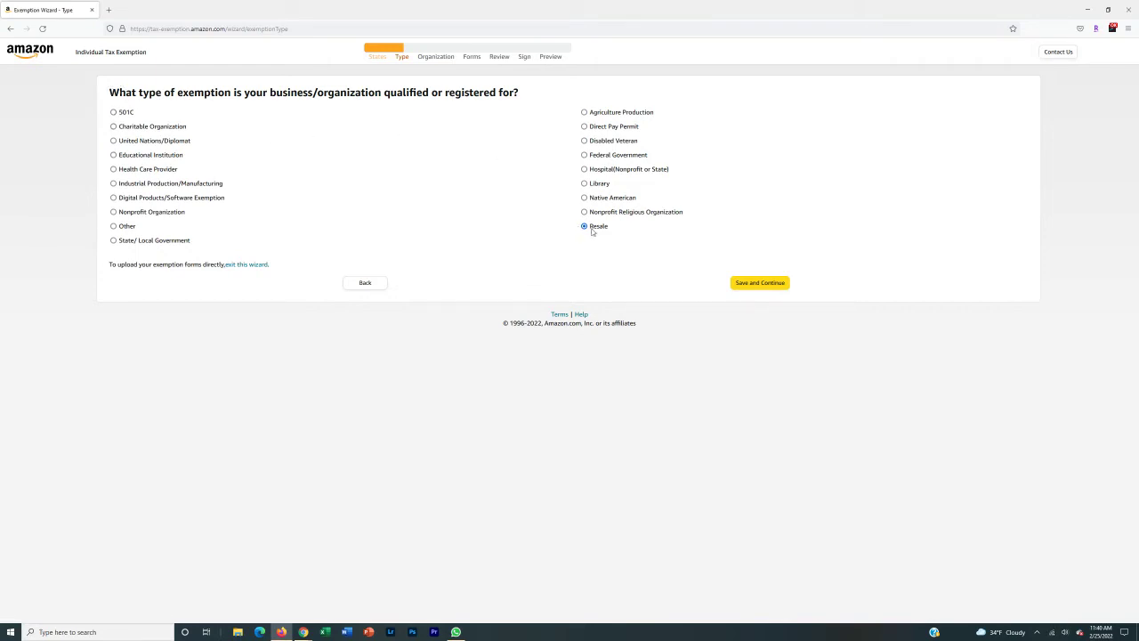
- Save Resale as the exemption type
{"action": "left_click", "coordinate": [747, 283]}
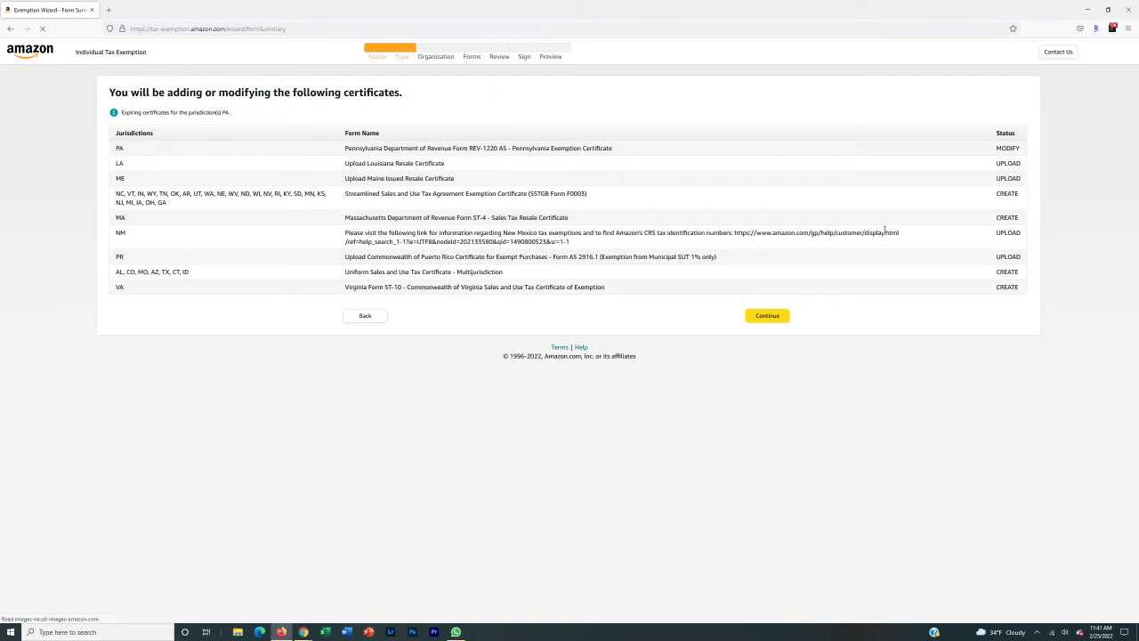
- Continue past the certificate summary of forms to create, upload or modify
{"action": "left_click", "coordinate": [767, 315]}
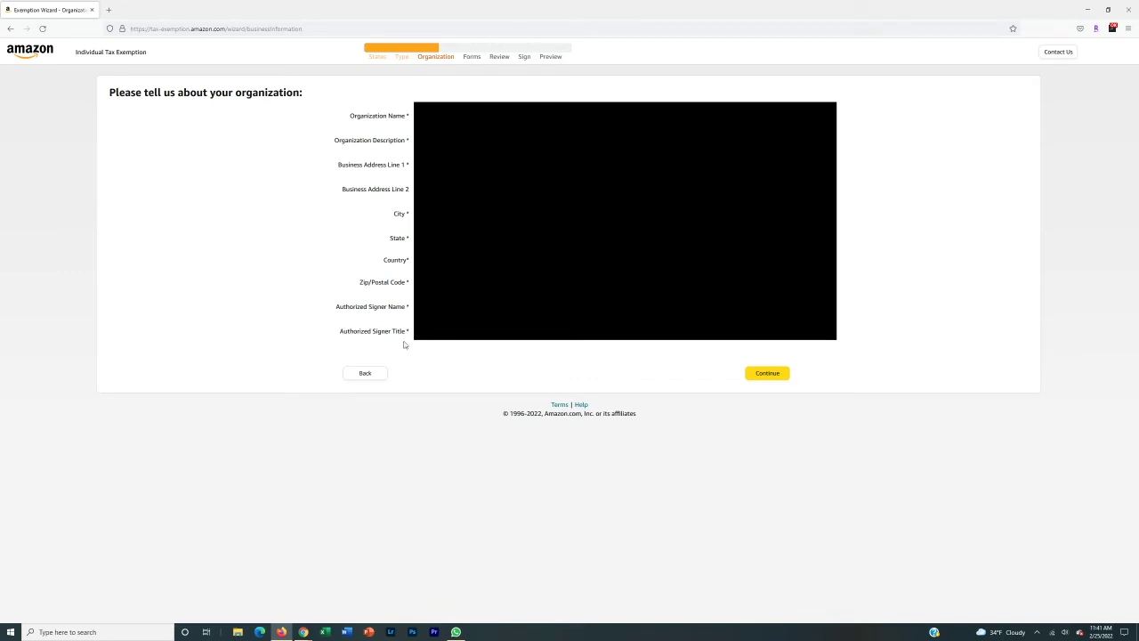
- Continue from the Organization page to the Forms step
{"action": "left_click", "coordinate": [755, 377]}
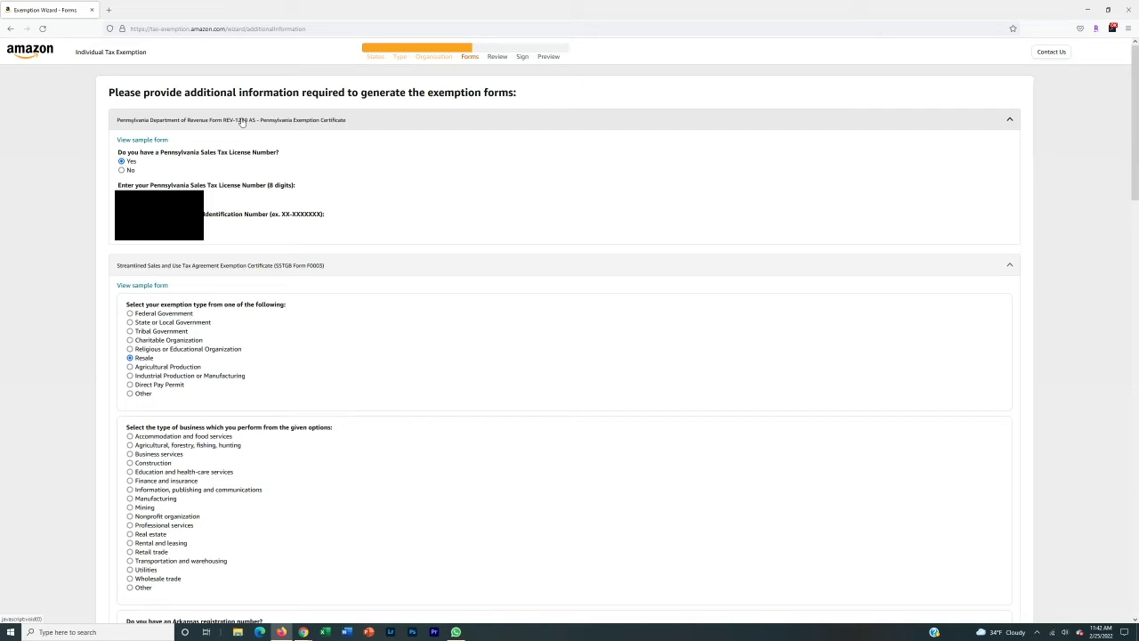
- Scroll down to the Vermont registration question and set its answer to No
{"action": "scroll", "coordinate": [81, 115], "scroll_direction": "down", "scroll_amount": 3}
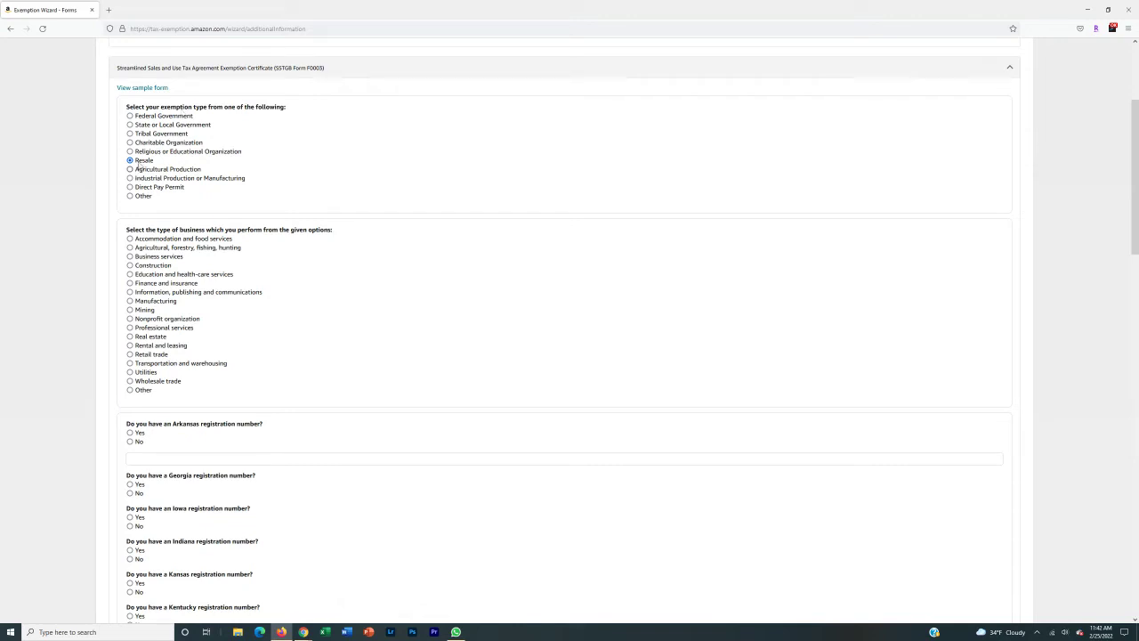
{"action": "scroll", "coordinate": [99, 241], "scroll_direction": "down", "scroll_amount": 1}
{"action": "scroll", "coordinate": [99, 240], "scroll_direction": "down", "scroll_amount": 2}
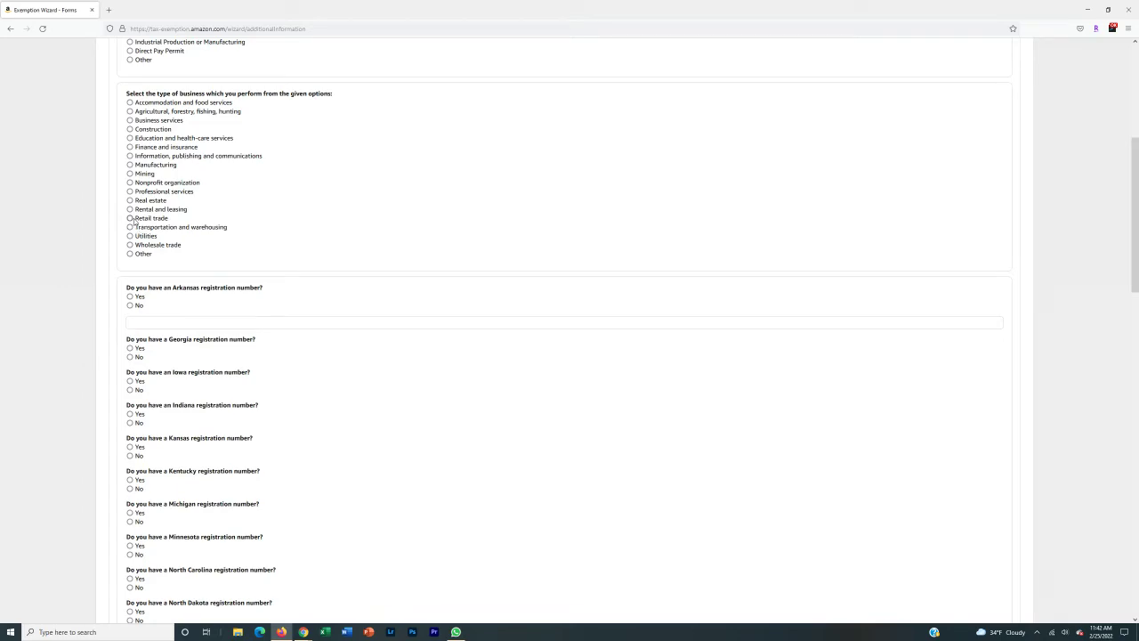
{"action": "scroll", "coordinate": [133, 220], "scroll_direction": "down", "scroll_amount": 3}
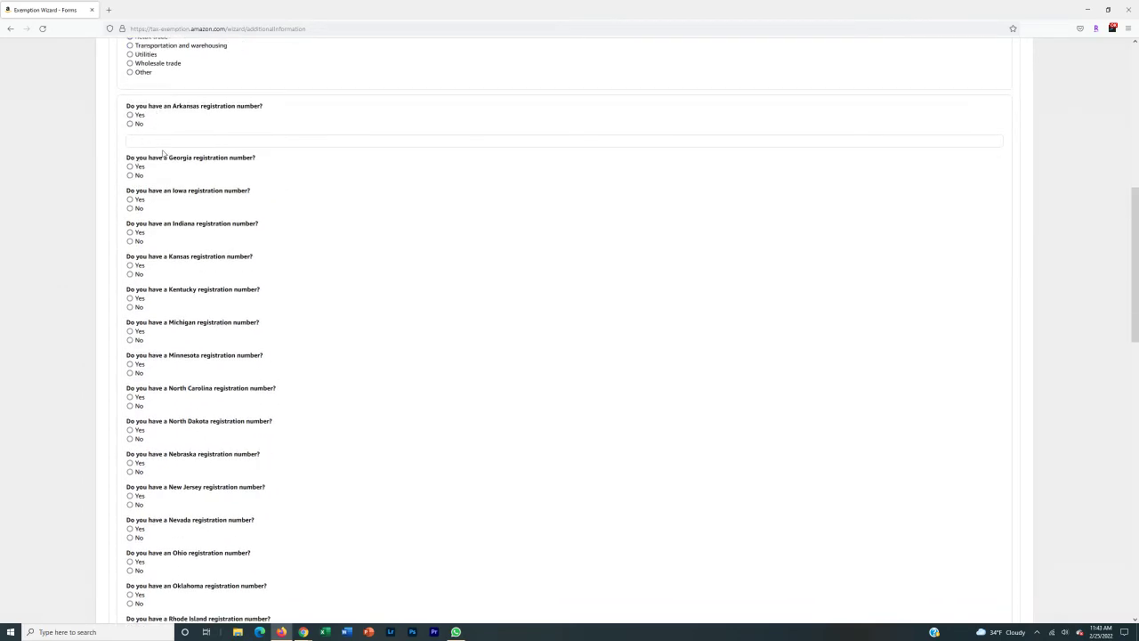
{"action": "scroll", "coordinate": [170, 229], "scroll_direction": "down", "scroll_amount": 5}
{"action": "scroll", "coordinate": [170, 232], "scroll_direction": "down", "scroll_amount": 6}
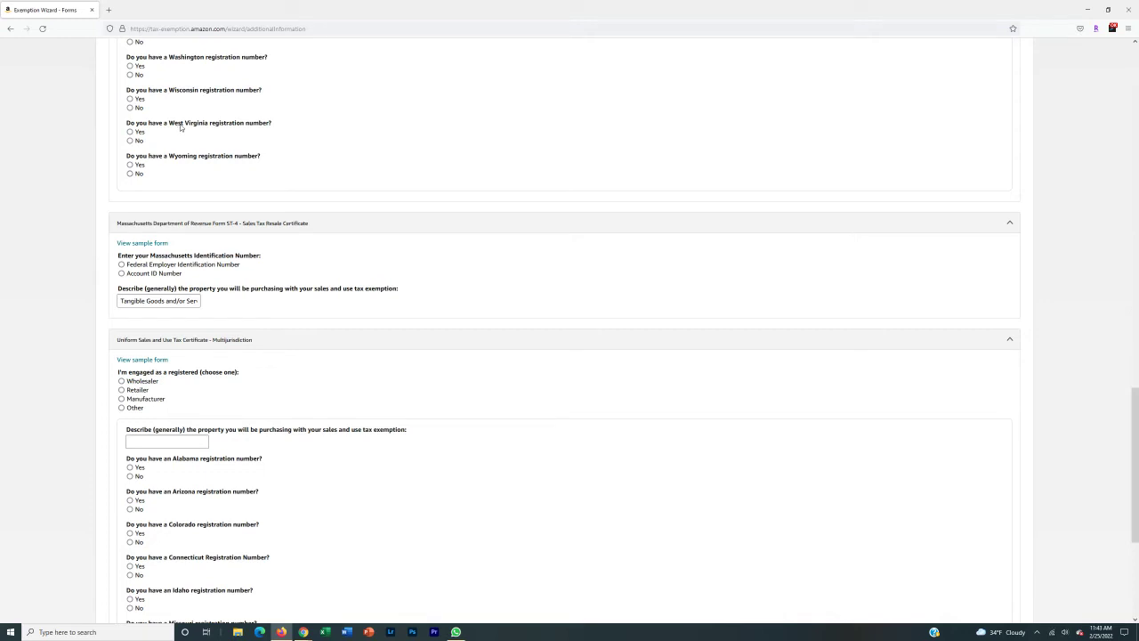
{"action": "scroll", "coordinate": [180, 124], "scroll_direction": "up", "scroll_amount": 1}
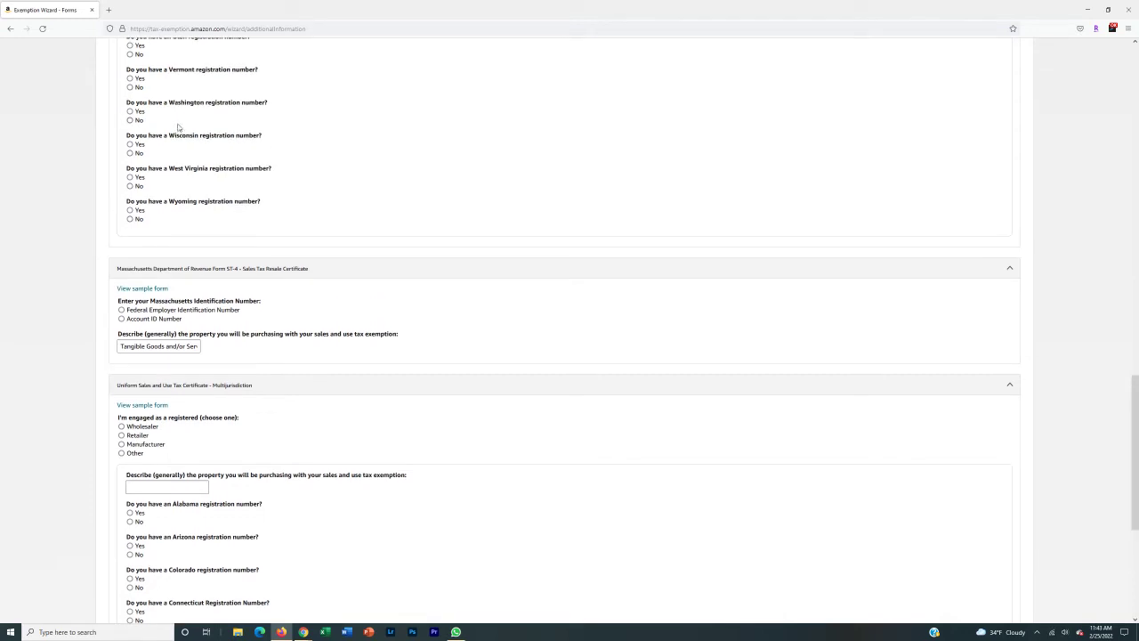
{"action": "left_click", "coordinate": [129, 79]}
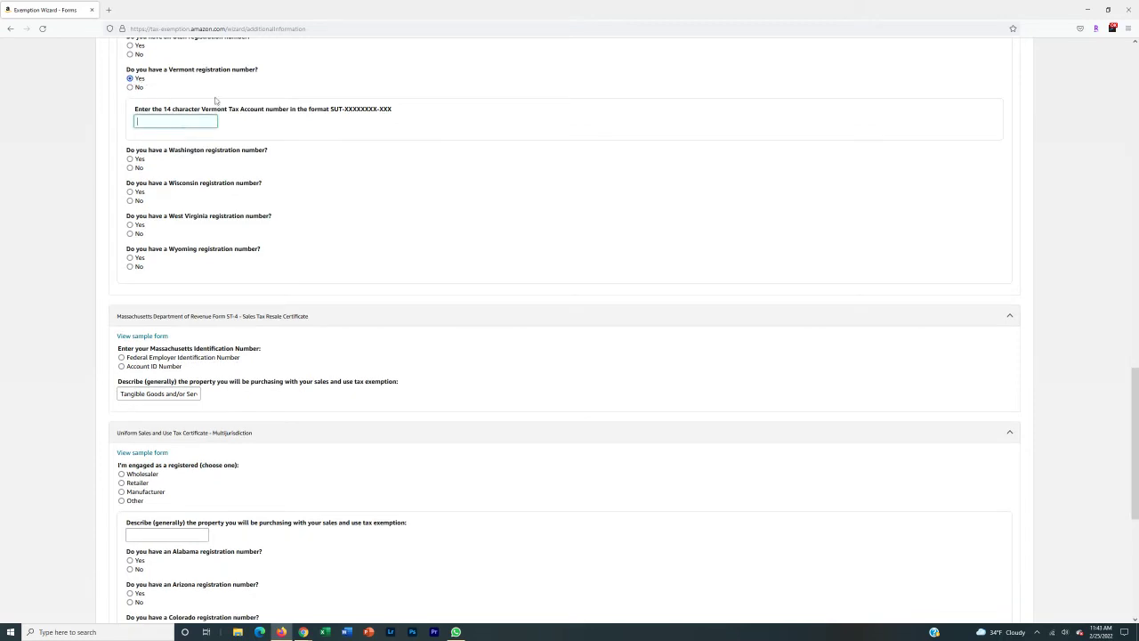
{"action": "left_click", "coordinate": [129, 87]}
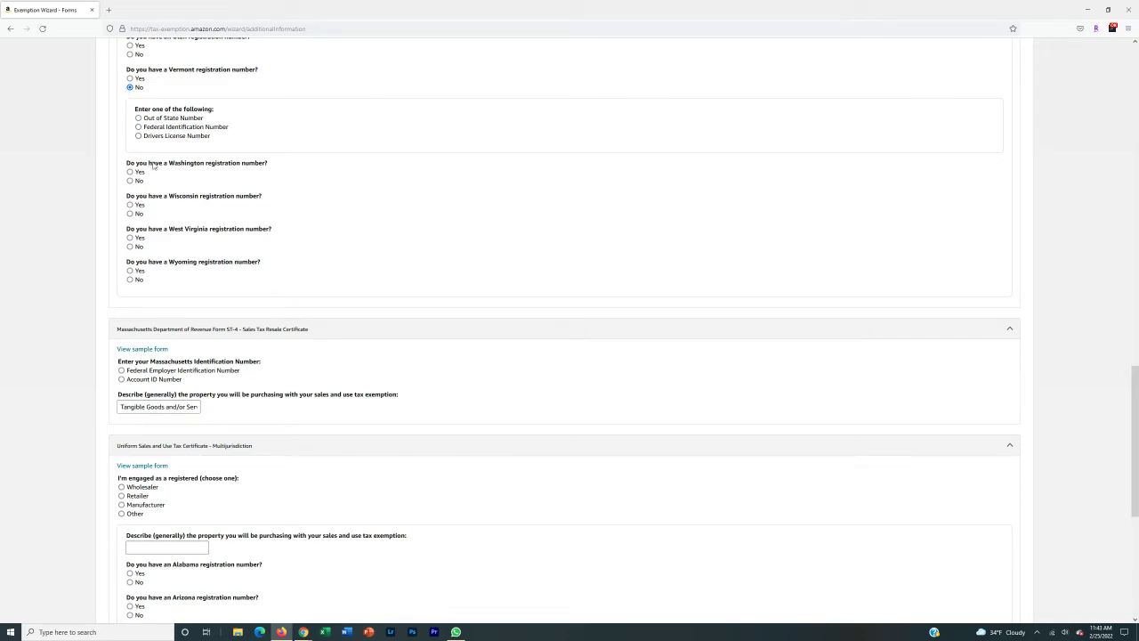
- Answer No to the Georgia, Iowa, Indiana, Kansas and Kentucky registration questions
{"action": "scroll", "coordinate": [154, 169], "scroll_direction": "up", "scroll_amount": 10}
{"action": "scroll", "coordinate": [154, 169], "scroll_direction": "up", "scroll_amount": 3}
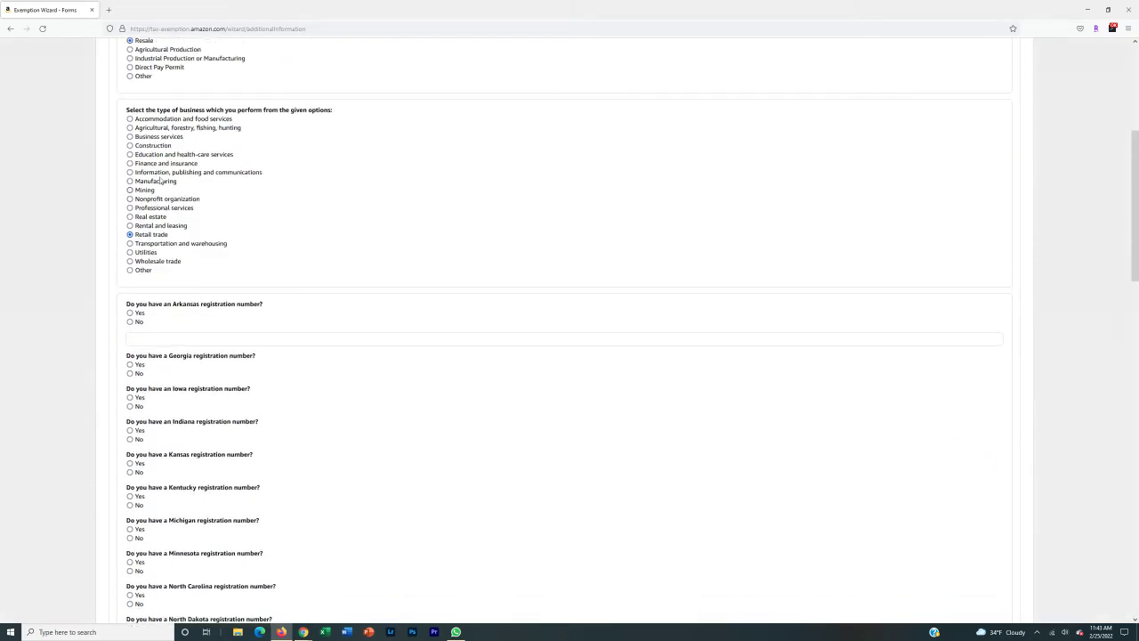
{"action": "scroll", "coordinate": [156, 165], "scroll_direction": "down", "scroll_amount": 3}
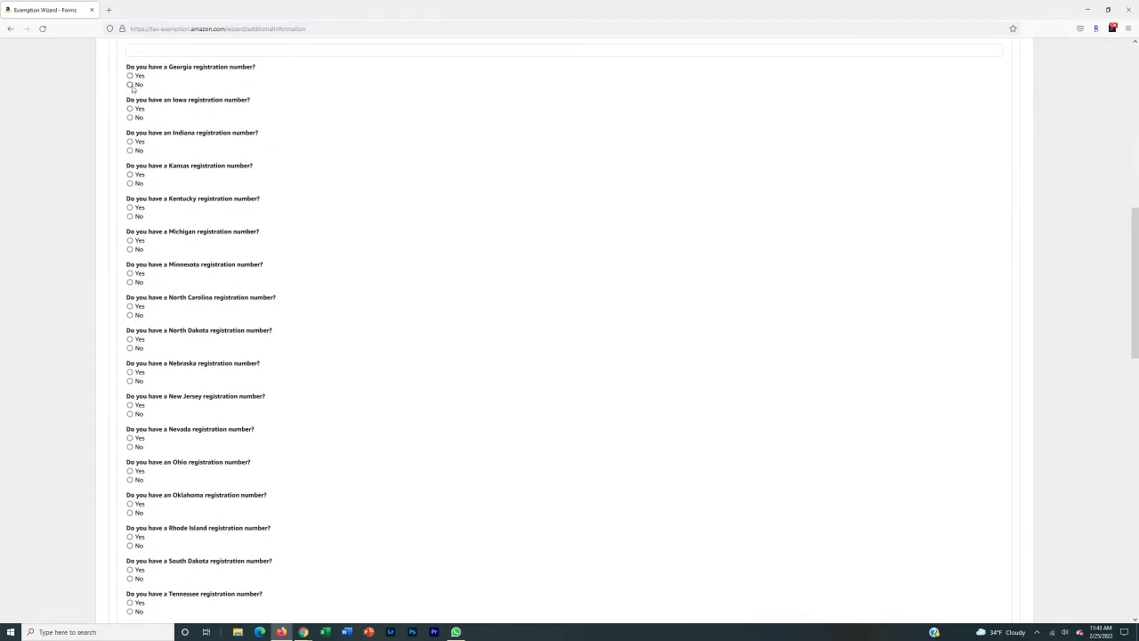
{"action": "left_click", "coordinate": [130, 85]}
{"action": "left_click", "coordinate": [130, 187]}
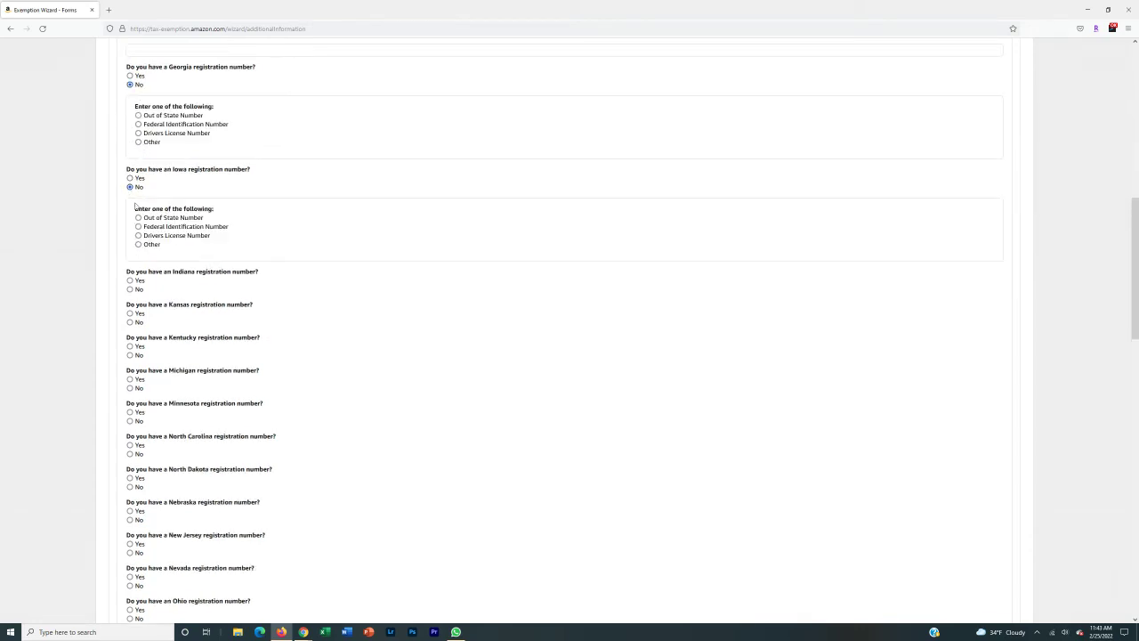
{"action": "left_click", "coordinate": [130, 289]}
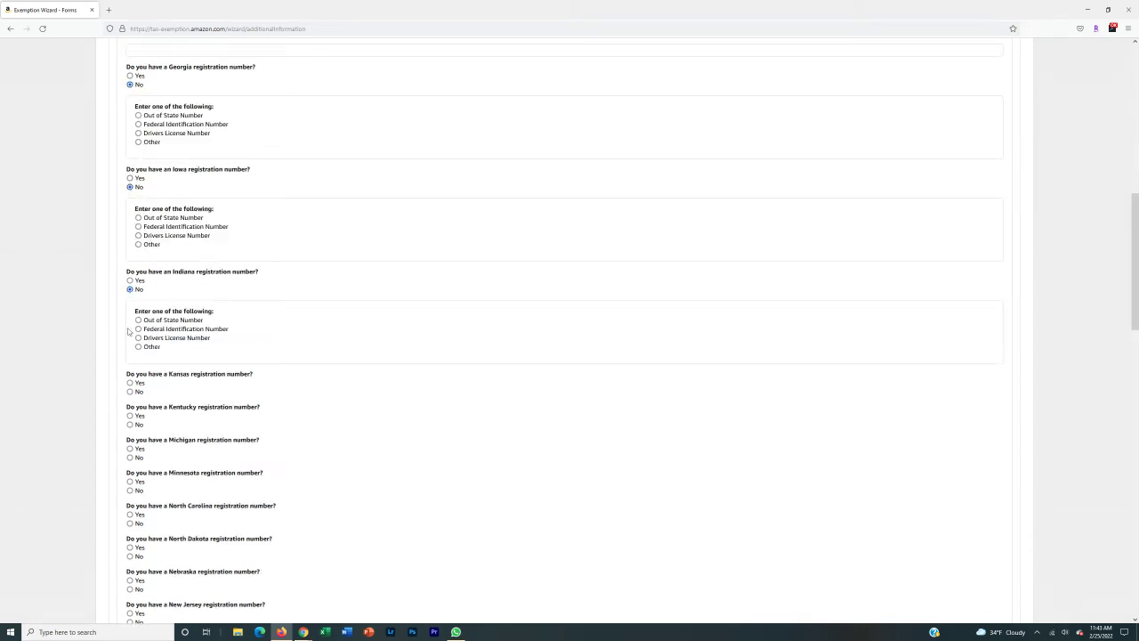
{"action": "left_click", "coordinate": [130, 392]}
{"action": "left_click", "coordinate": [130, 494]}
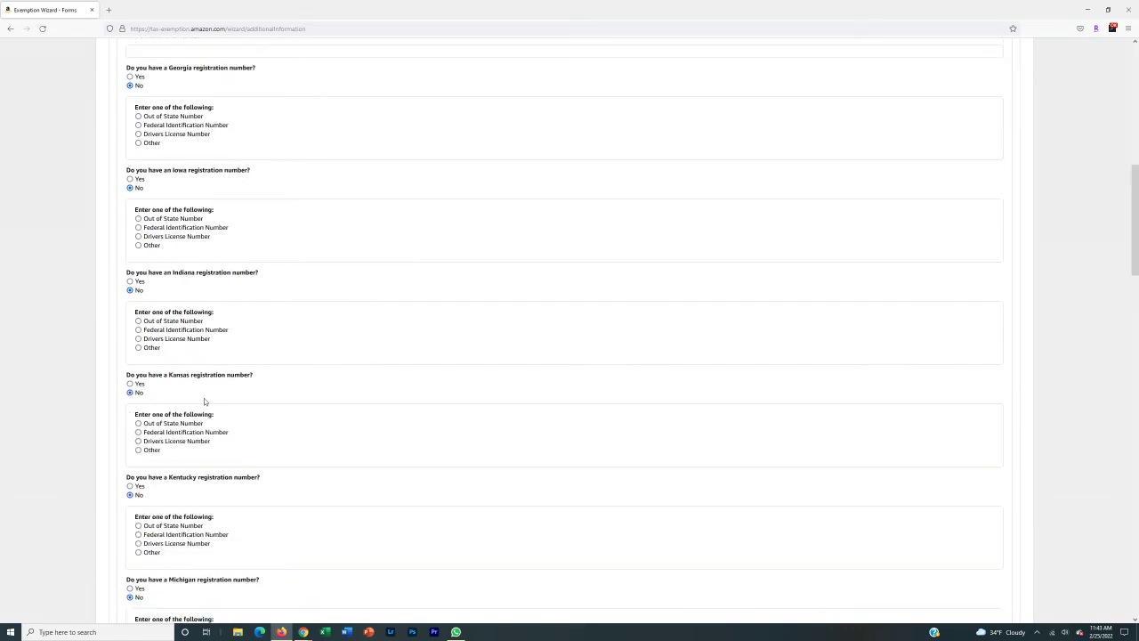
- Answer No for Arkansas and give a Pennsylvania Sales Tax License Number as its out-of-state ID
{"action": "scroll", "coordinate": [203, 398], "scroll_direction": "up", "scroll_amount": 3}
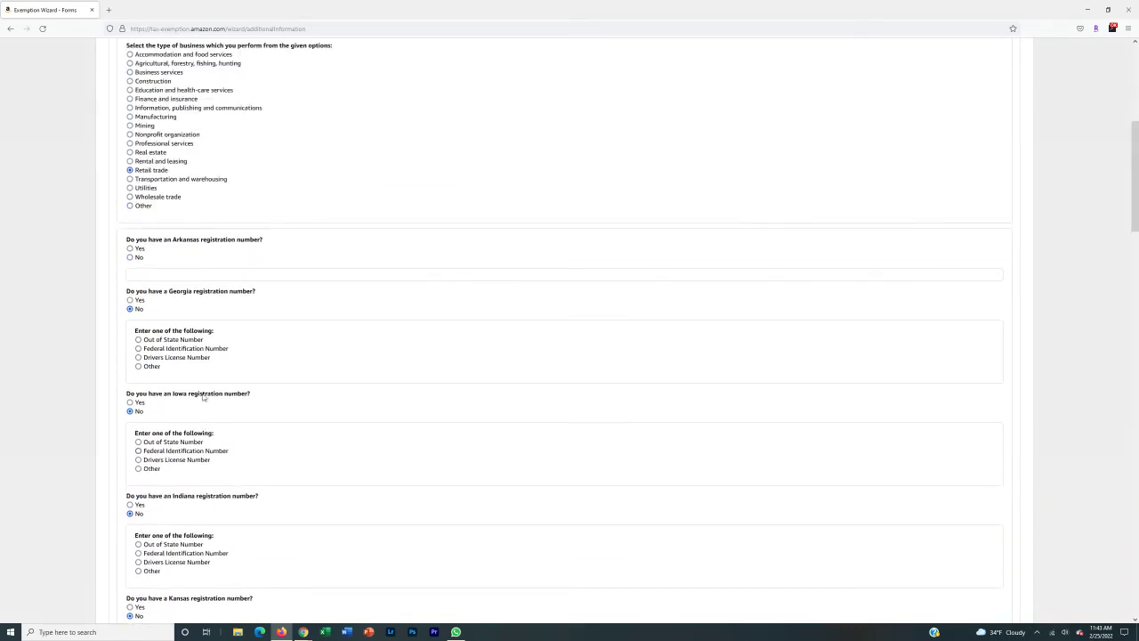
{"action": "left_click", "coordinate": [130, 260]}
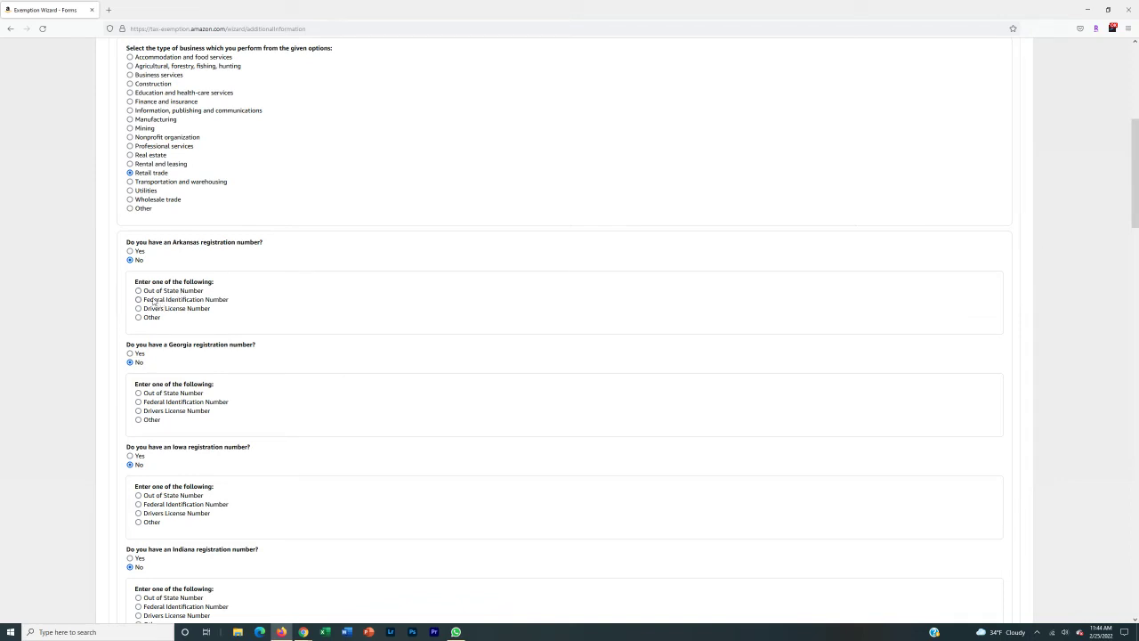
{"action": "left_click", "coordinate": [139, 290]}
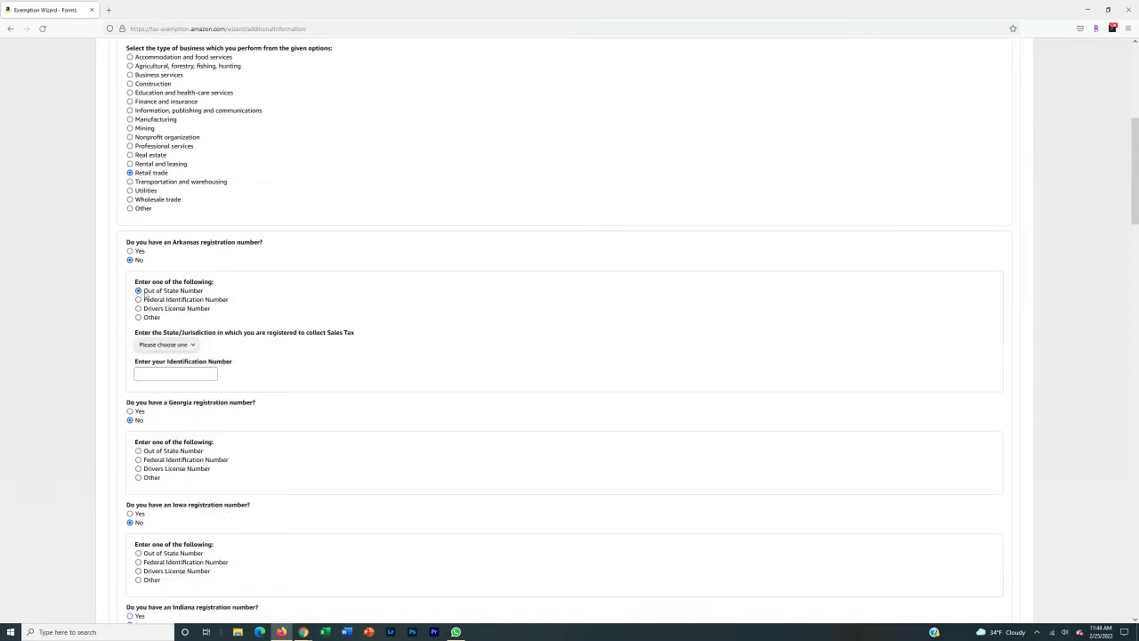
{"action": "left_click", "coordinate": [185, 346]}
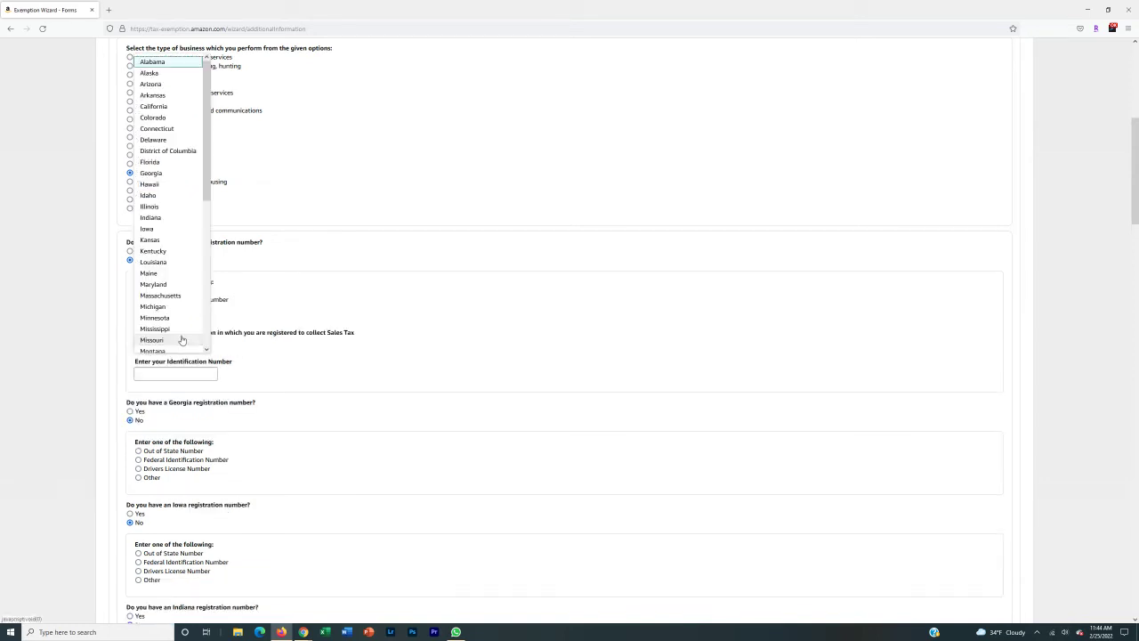
{"action": "scroll", "coordinate": [183, 342], "scroll_direction": "down", "scroll_amount": 4}
{"action": "left_click", "coordinate": [159, 347]}
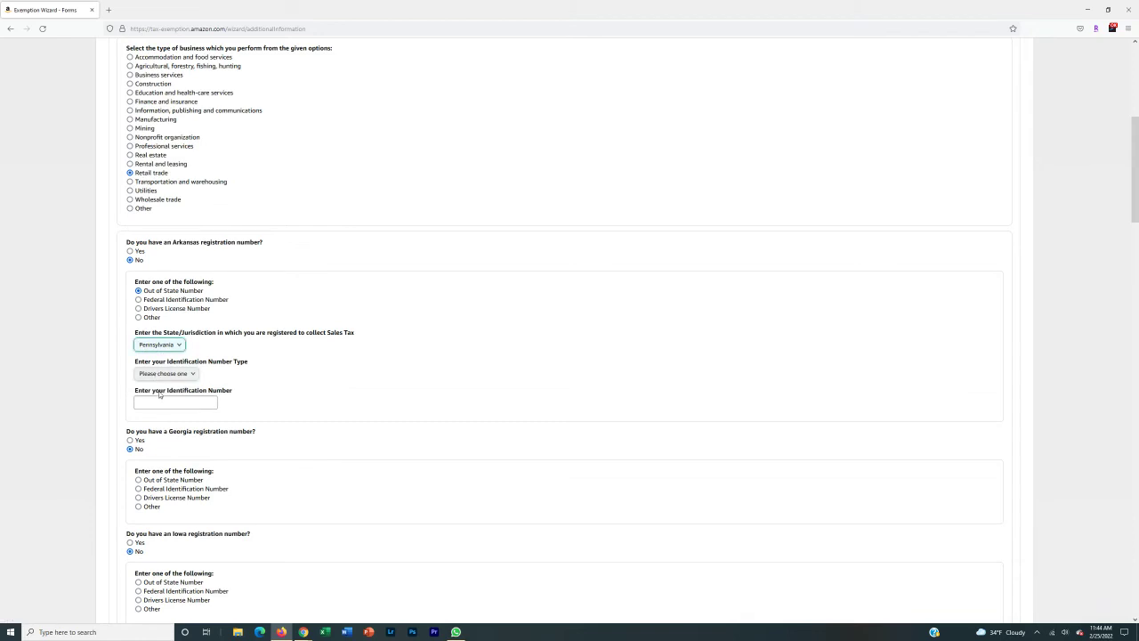
{"action": "left_click", "coordinate": [169, 375]}
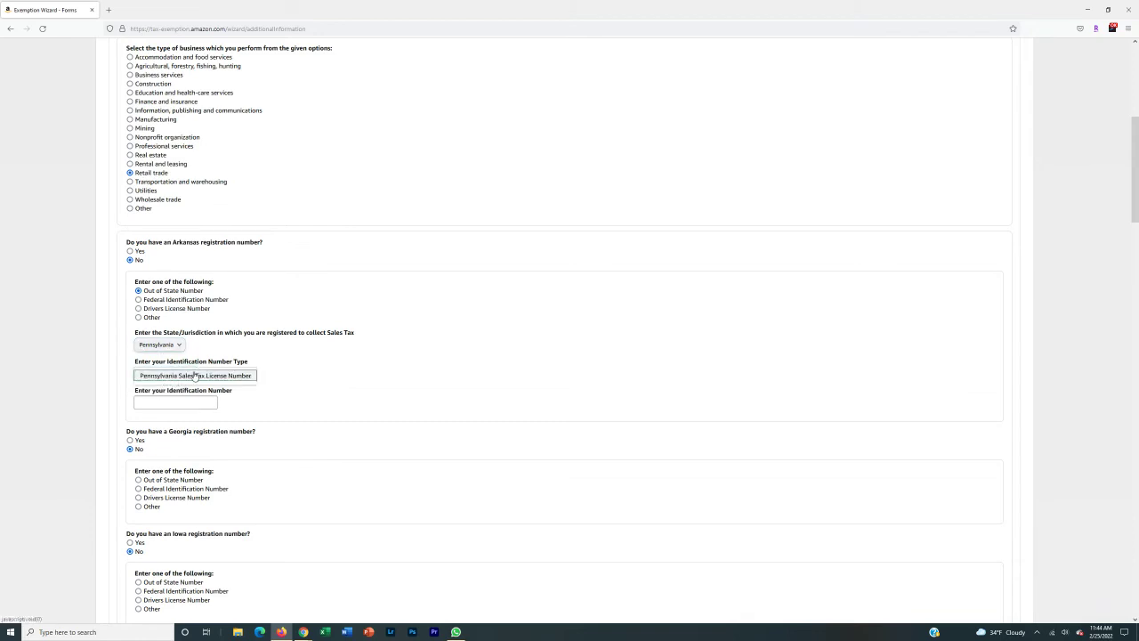
{"action": "left_click", "coordinate": [191, 376]}
{"action": "left_click", "coordinate": [169, 402]}
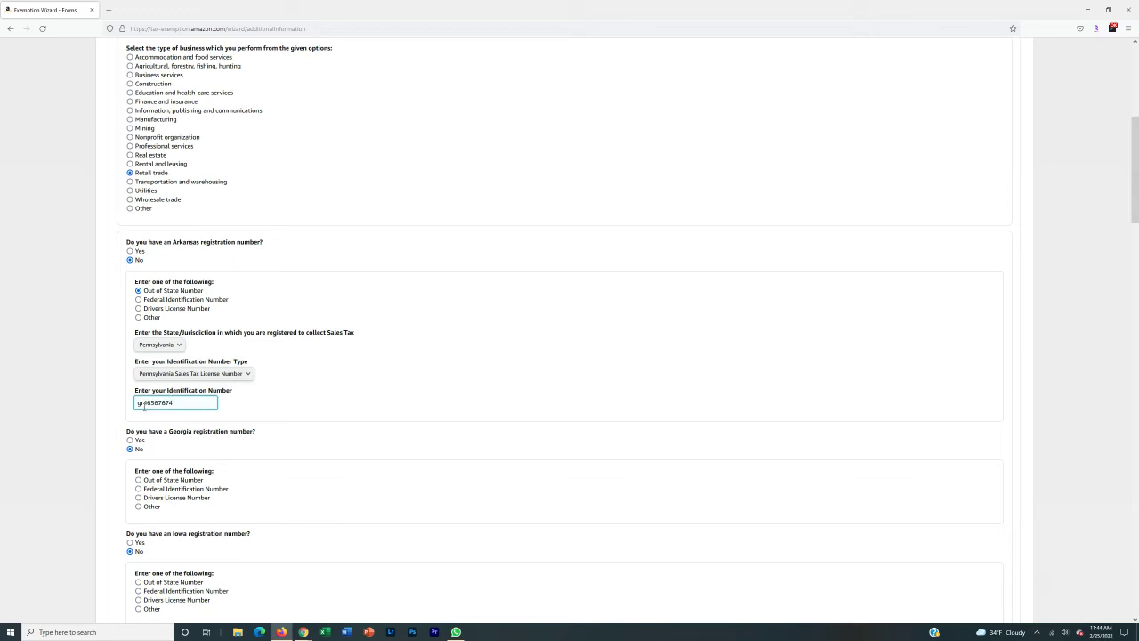
{"action": "left_click", "coordinate": [144, 403]}
{"action": "key", "text": "BackSpace"}
{"action": "key", "text": "BackSpace"}
{"action": "left_click", "coordinate": [299, 398]}
- Give Georgia the same Pennsylvania Sales Tax License Number, copied from Arkansas
{"action": "scroll", "coordinate": [299, 399], "scroll_direction": "down", "scroll_amount": 2}
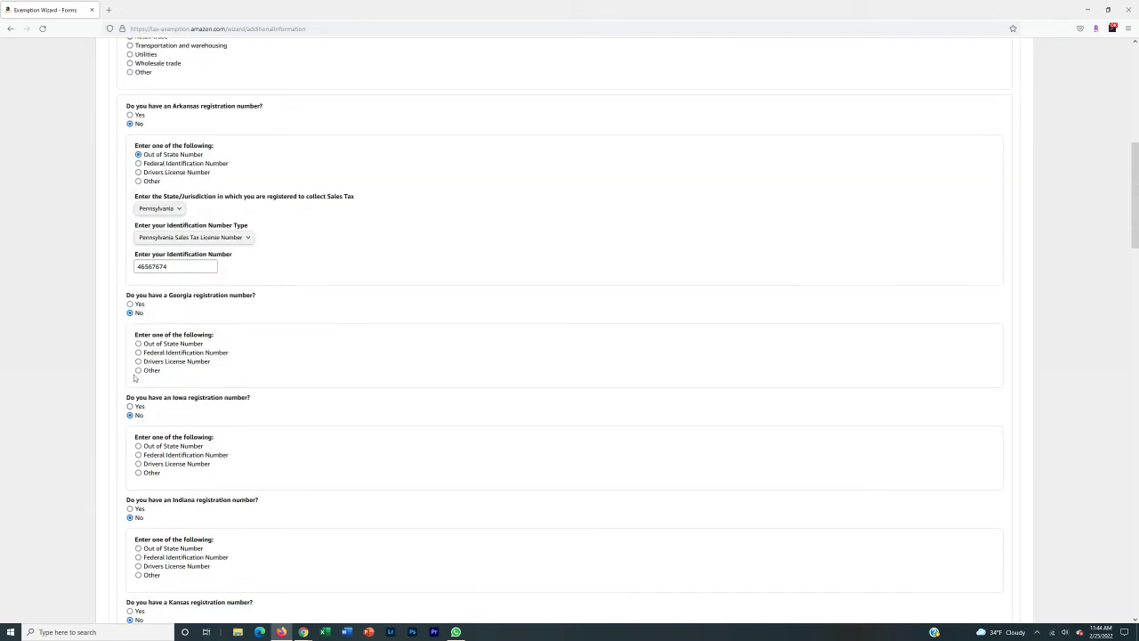
{"action": "left_click", "coordinate": [149, 345]}
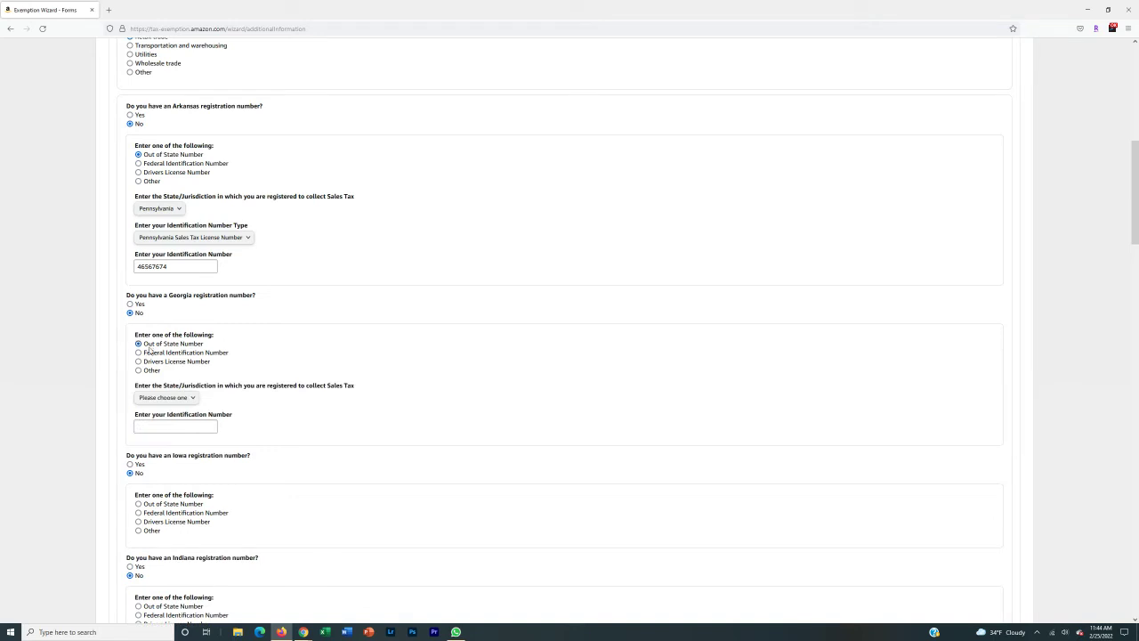
{"action": "left_click", "coordinate": [164, 396]}
{"action": "key", "text": "p"}
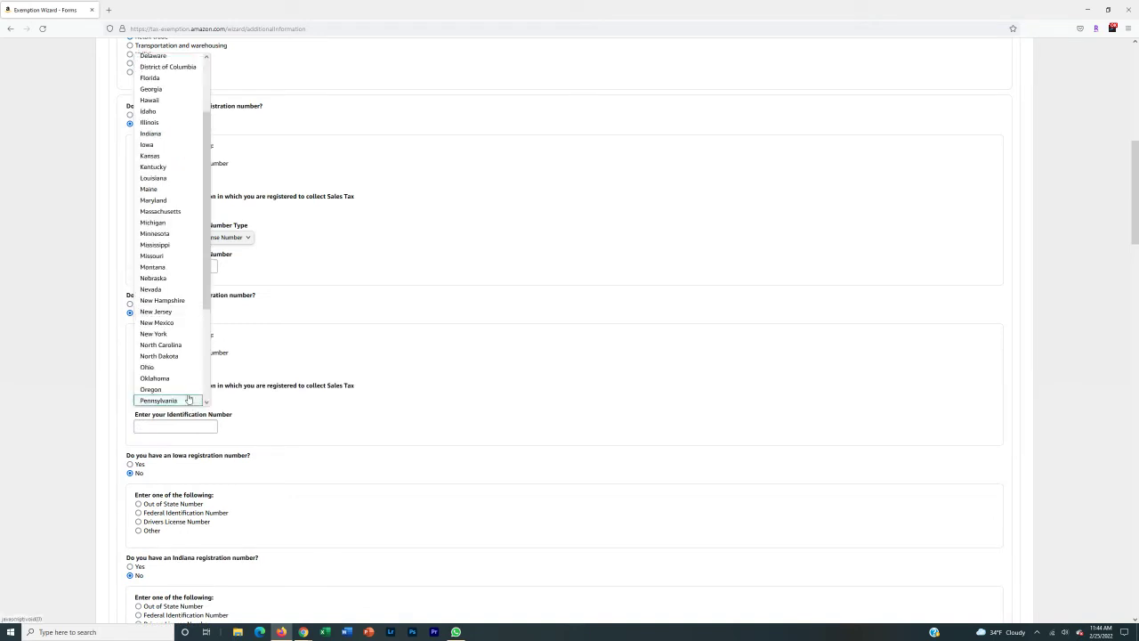
{"action": "key", "text": "Return"}
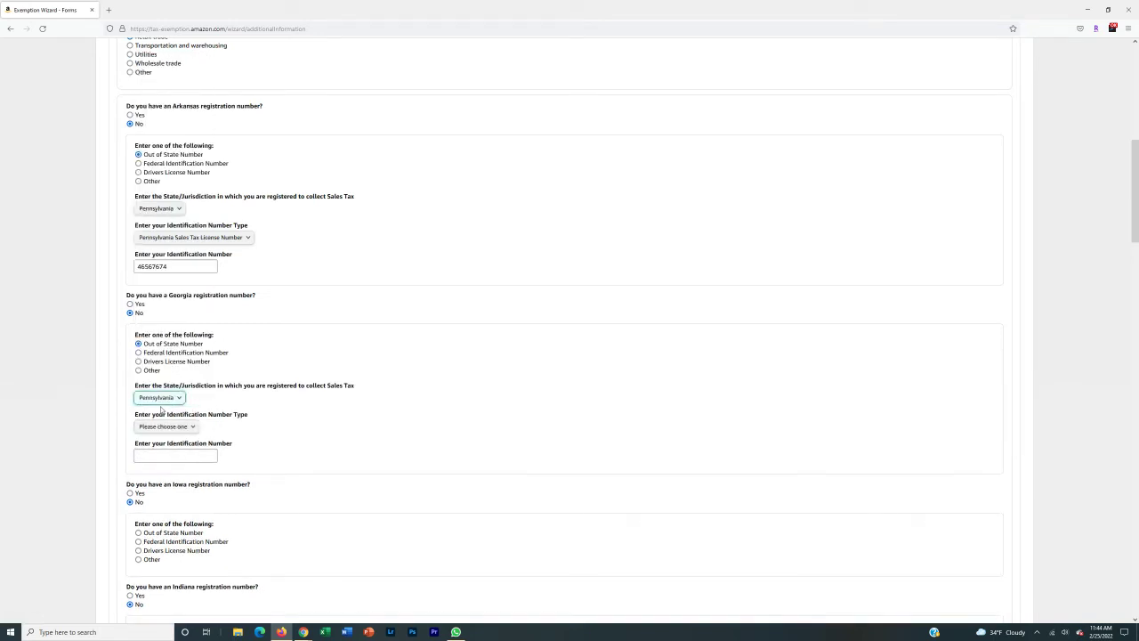
{"action": "left_click", "coordinate": [165, 426]}
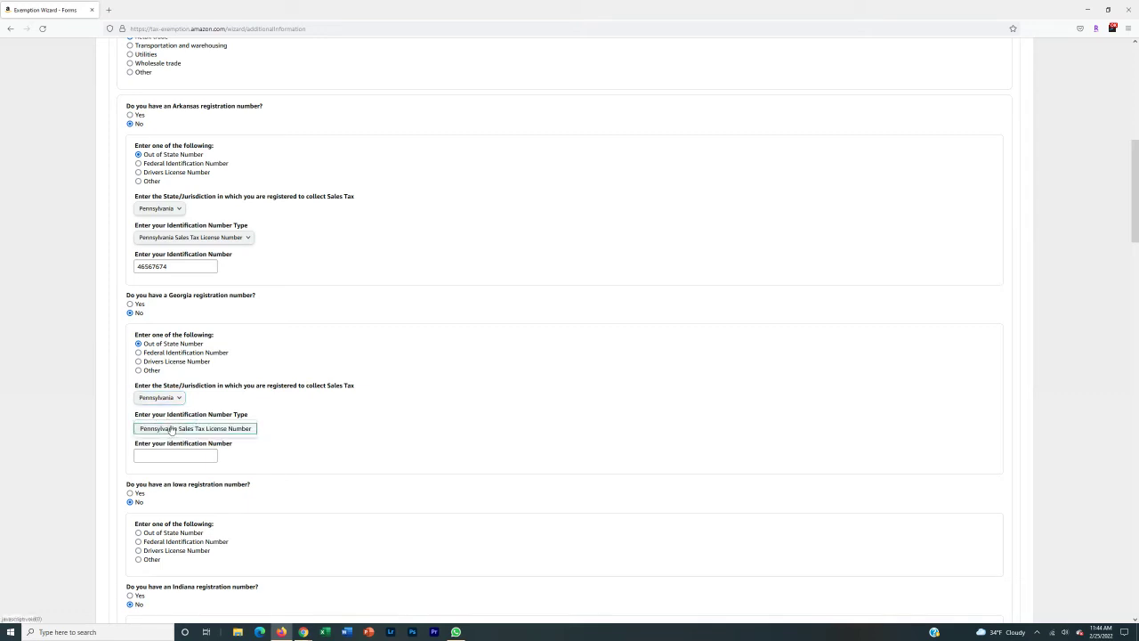
{"action": "left_click", "coordinate": [223, 431]}
{"action": "left_click", "coordinate": [191, 454]}
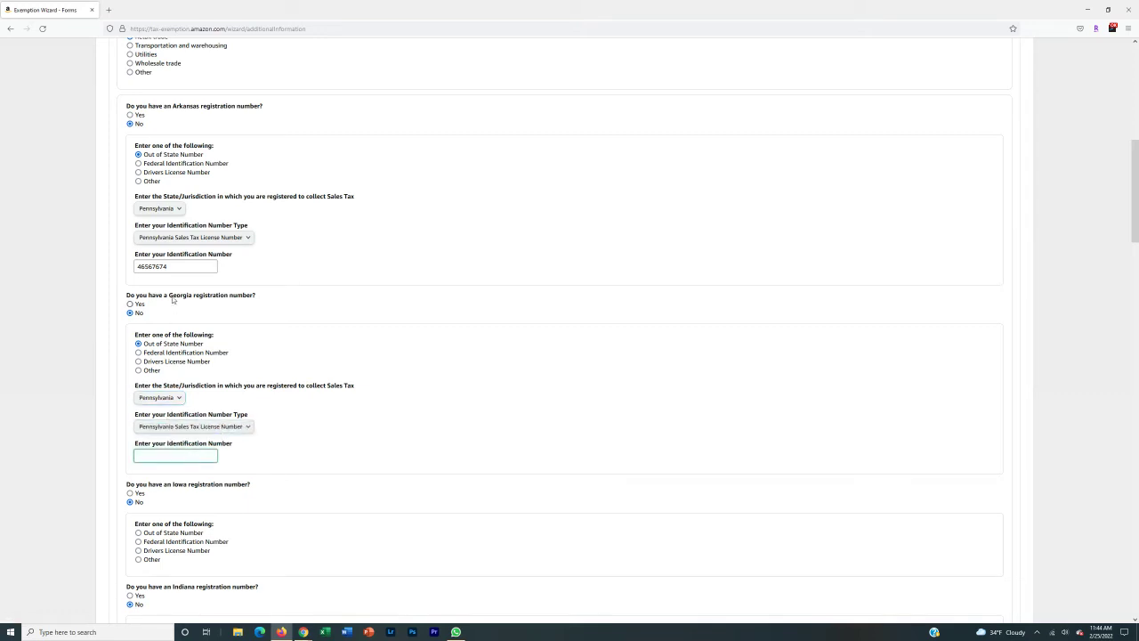
{"action": "left_click_drag", "start_coordinate": [171, 267], "coordinate": [77, 268]}
{"action": "key", "text": "ctrl+c"}
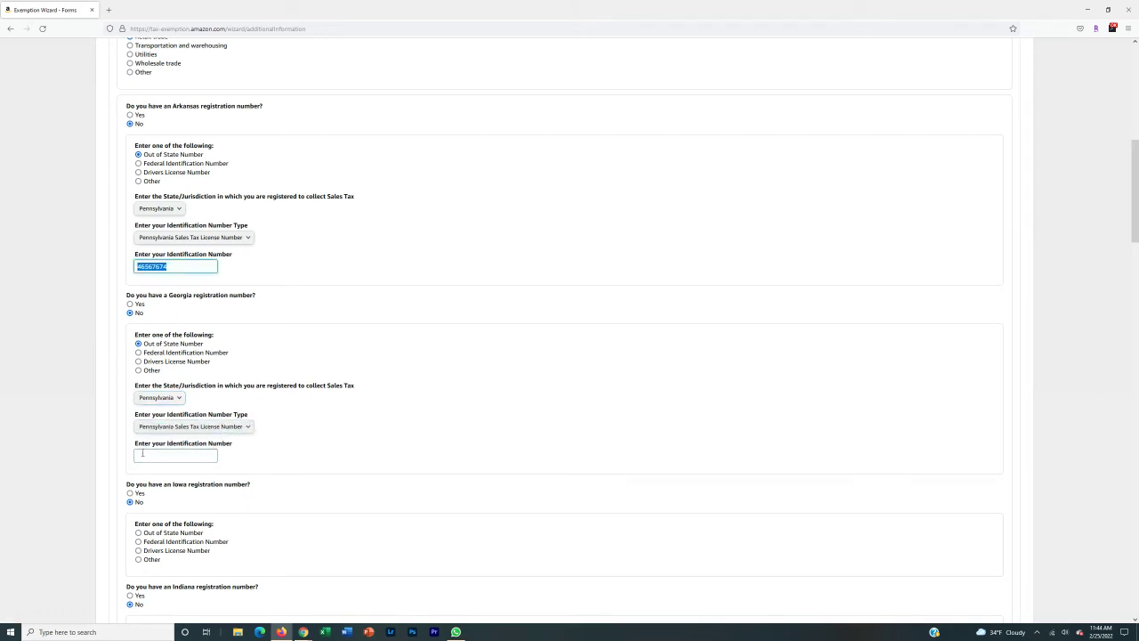
{"action": "left_click", "coordinate": [140, 452]}
{"action": "key", "text": "ctrl+v"}
- Answer No for Wyoming, choose Out of State Number, and begin its ID entry
{"action": "scroll", "coordinate": [70, 427], "scroll_direction": "down", "scroll_amount": 2}
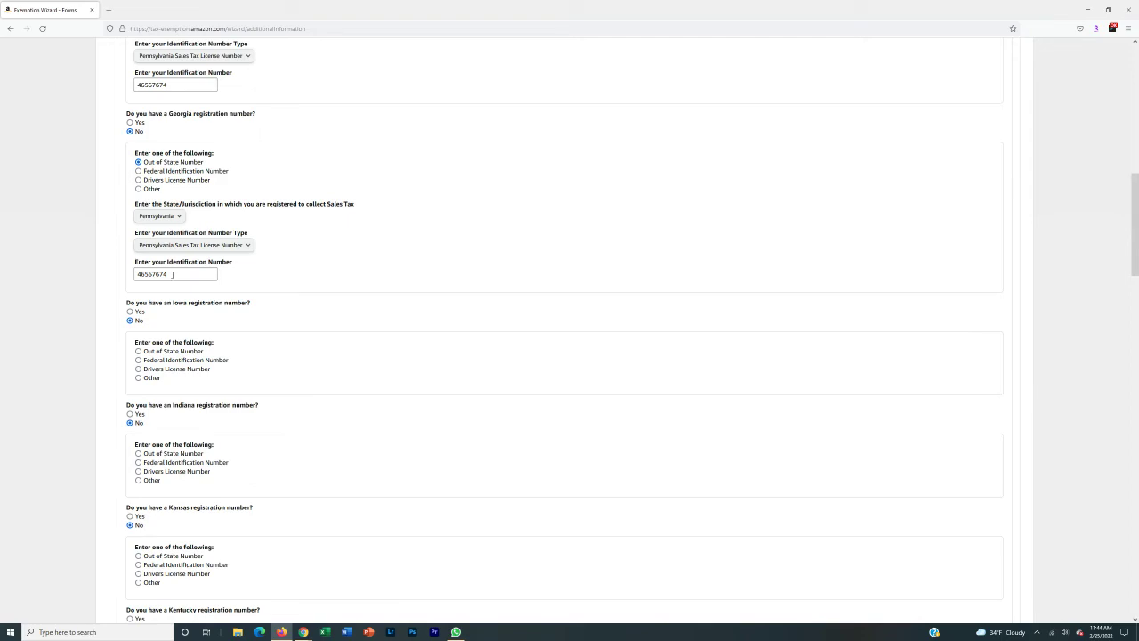
{"action": "scroll", "coordinate": [215, 297], "scroll_direction": "down", "scroll_amount": 15}
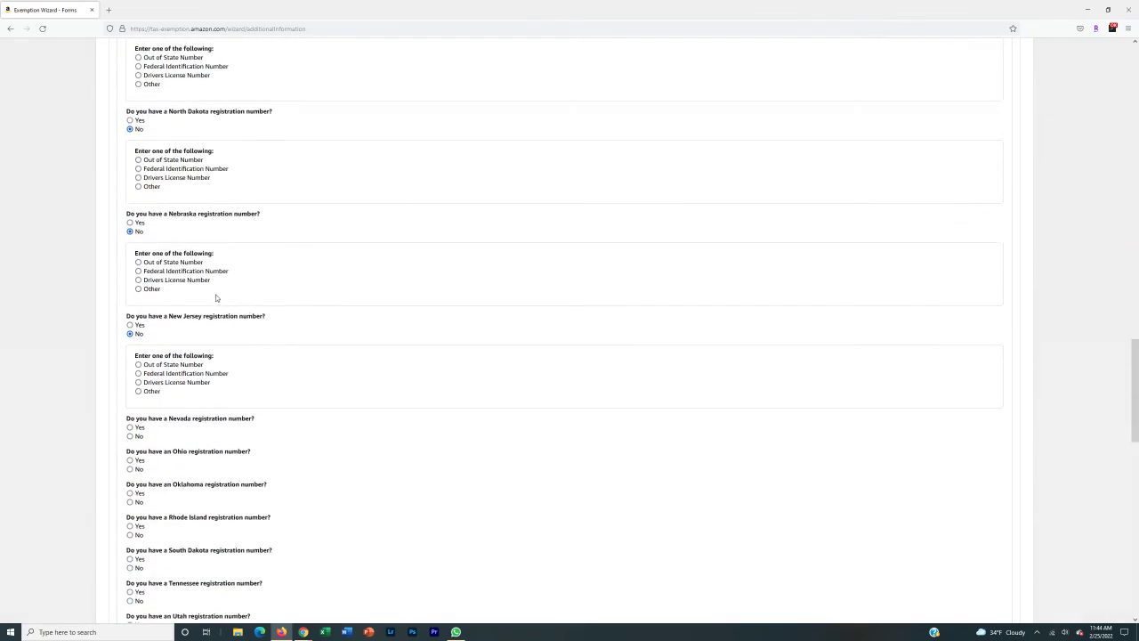
{"action": "scroll", "coordinate": [215, 297], "scroll_direction": "down", "scroll_amount": 8}
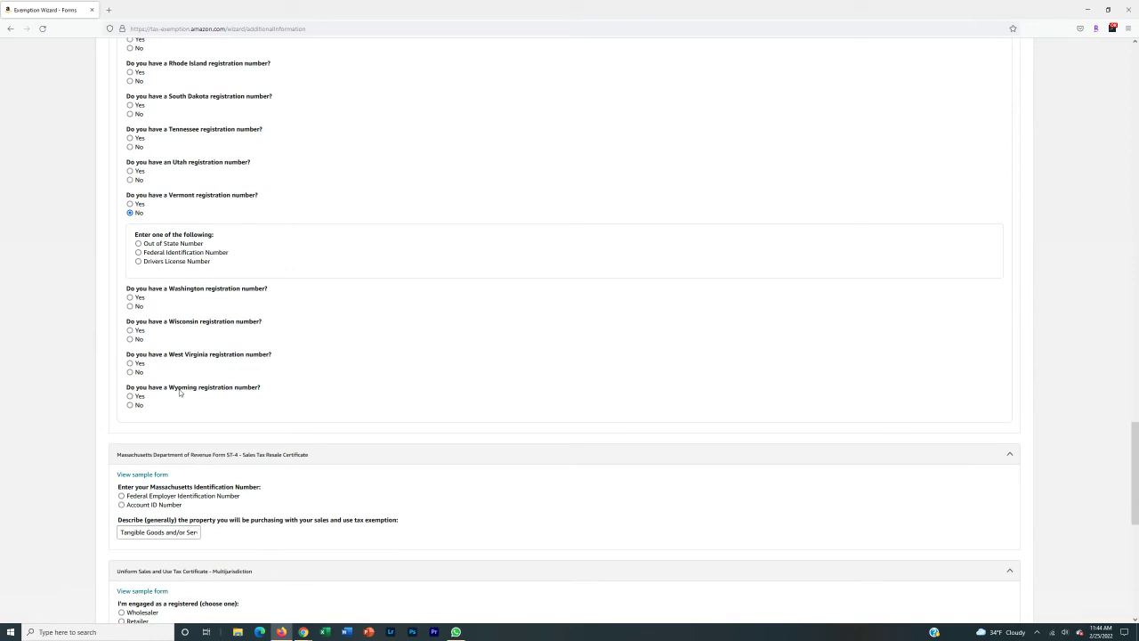
{"action": "left_click", "coordinate": [131, 405]}
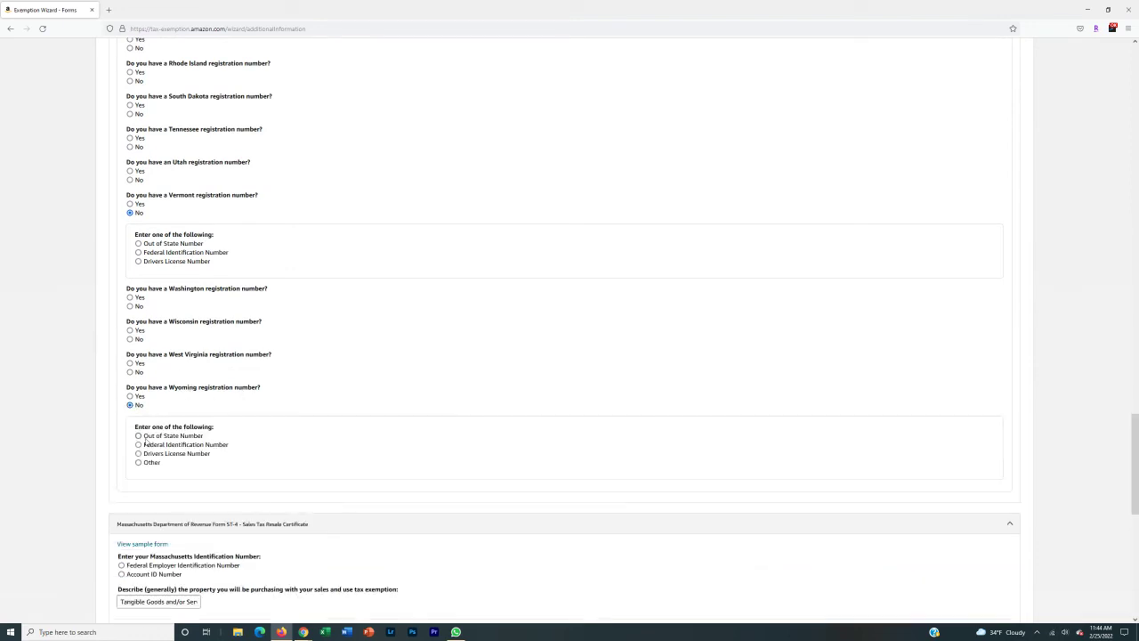
{"action": "left_click", "coordinate": [138, 435]}
{"action": "left_click", "coordinate": [164, 488]}
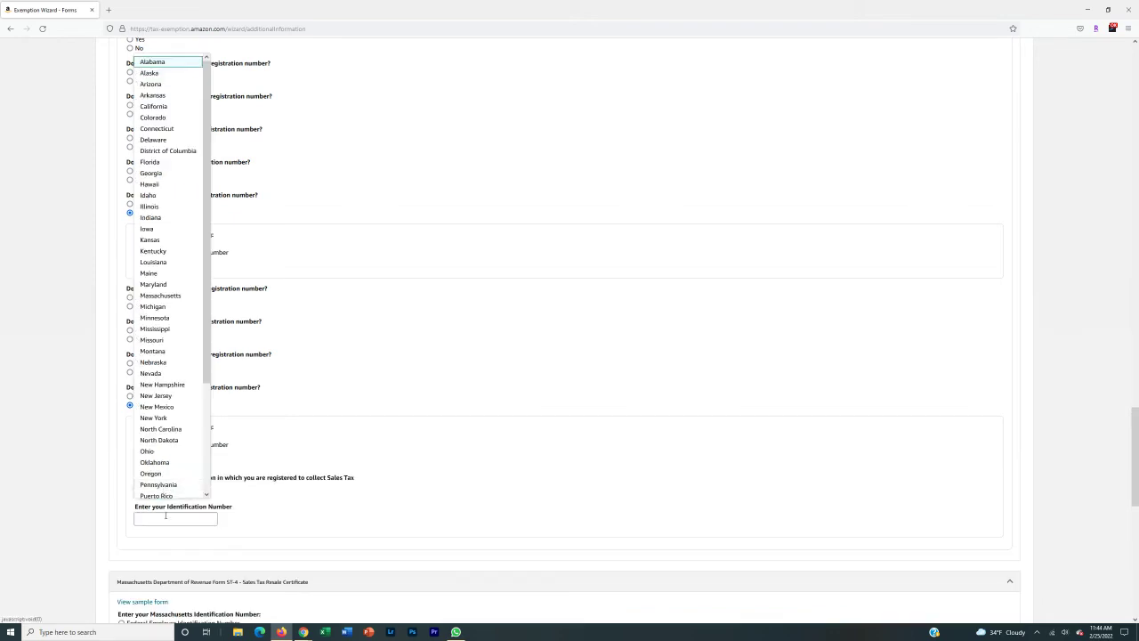
{"action": "left_click", "coordinate": [165, 516]}
{"action": "type", "text": "r"}
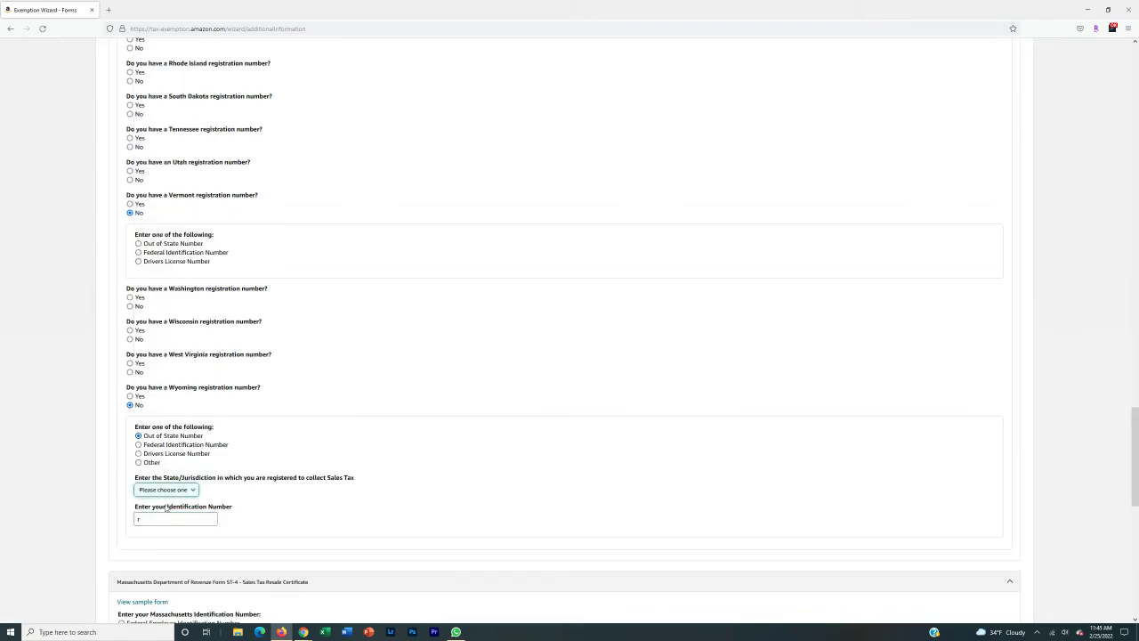
{"action": "left_click", "coordinate": [187, 519]}
{"action": "key", "text": "BackSpace"}
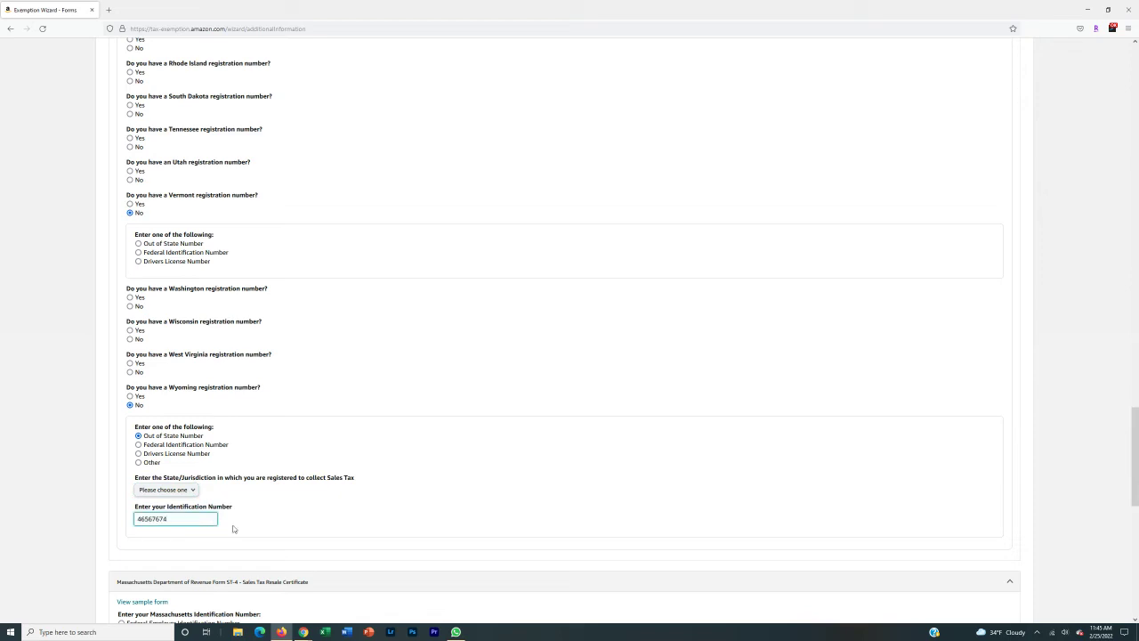
- Finish Wyoming's license number and identify Massachusetts by Federal Employer Identification Number
{"action": "scroll", "coordinate": [72, 479], "scroll_direction": "down", "scroll_amount": 5}
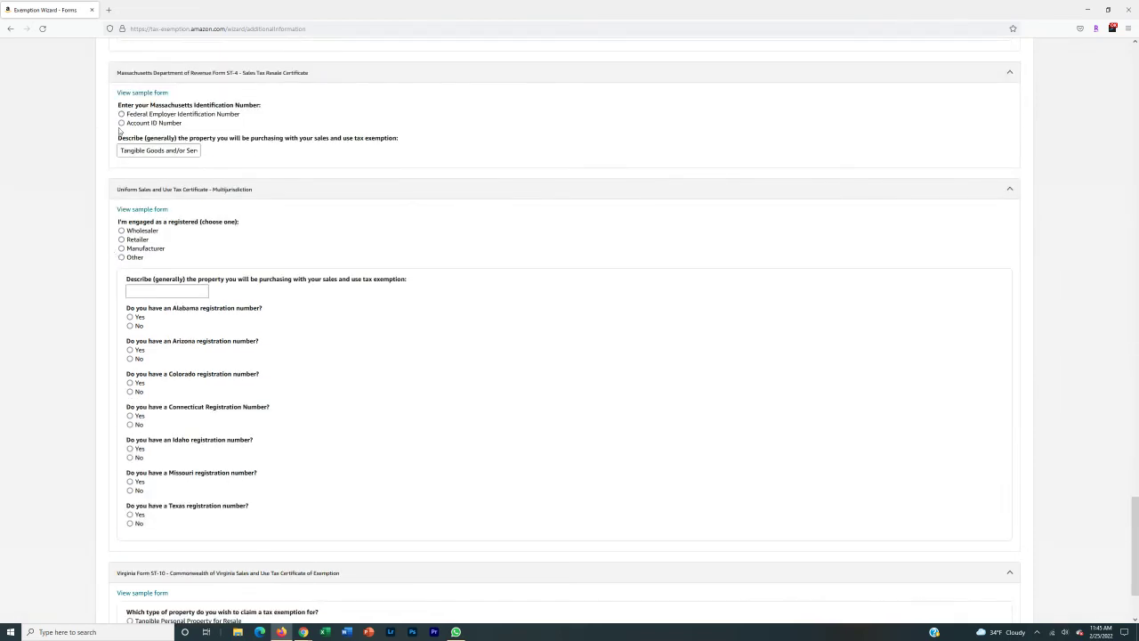
{"action": "left_click", "coordinate": [165, 115]}
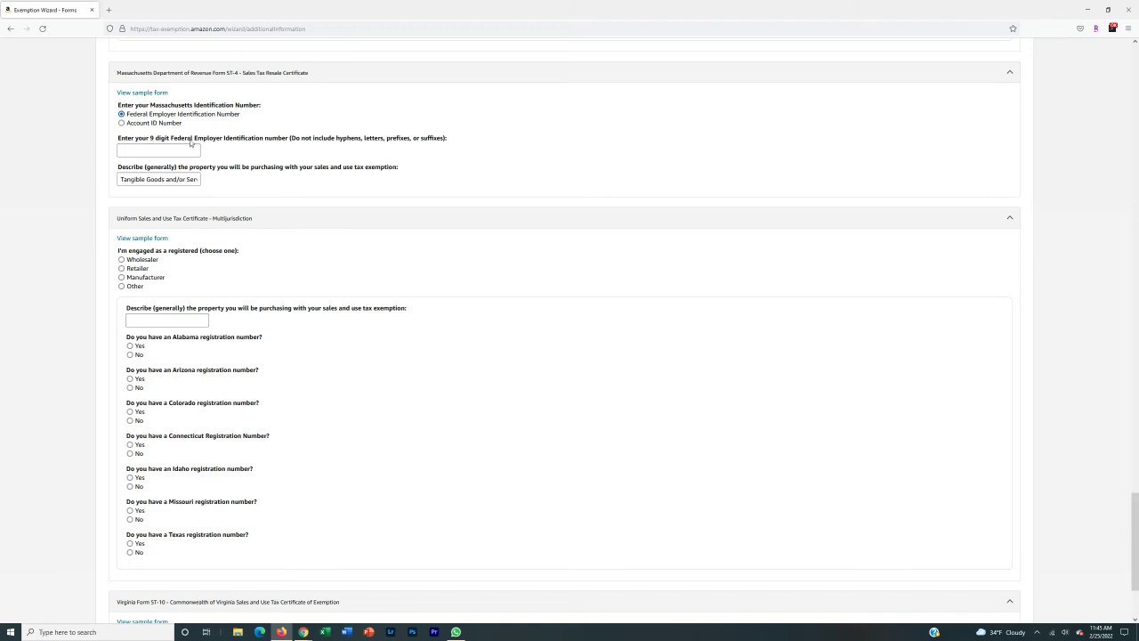
{"action": "left_click", "coordinate": [161, 152]}
- Delete 'and/or Services' so the ST-4 description reads 'Tangible Goods for Resale'
{"action": "left_click_drag", "start_coordinate": [120, 179], "coordinate": [263, 185]}
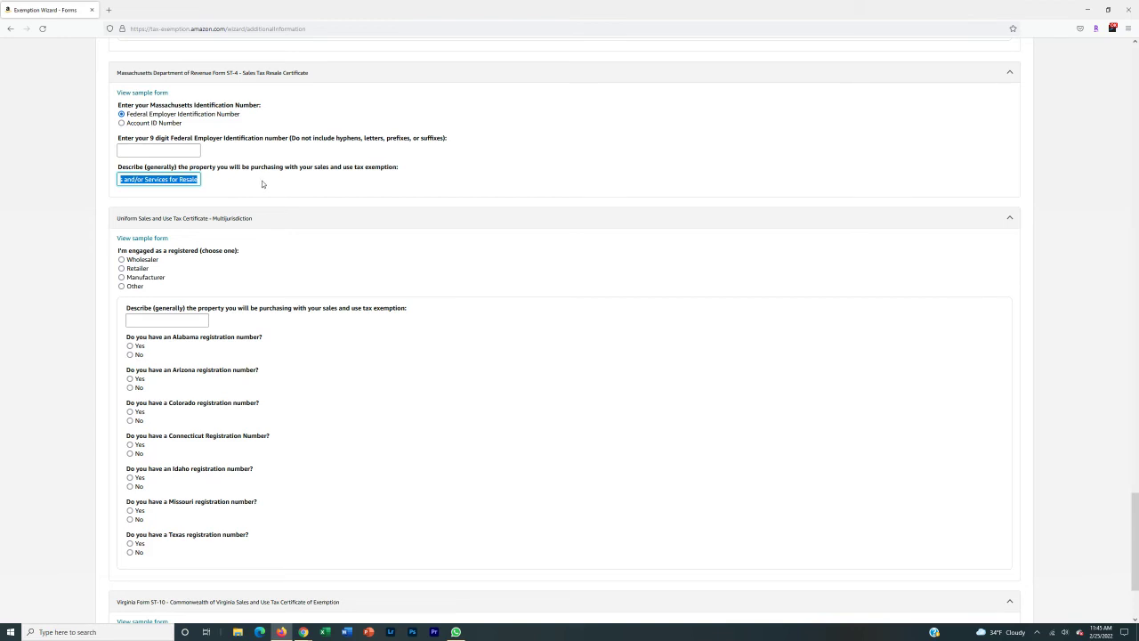
{"action": "left_click", "coordinate": [170, 179]}
{"action": "left_click_drag", "start_coordinate": [170, 179], "coordinate": [133, 179]}
{"action": "key", "text": "BackSpace"}
{"action": "left_click", "coordinate": [9, 178]}
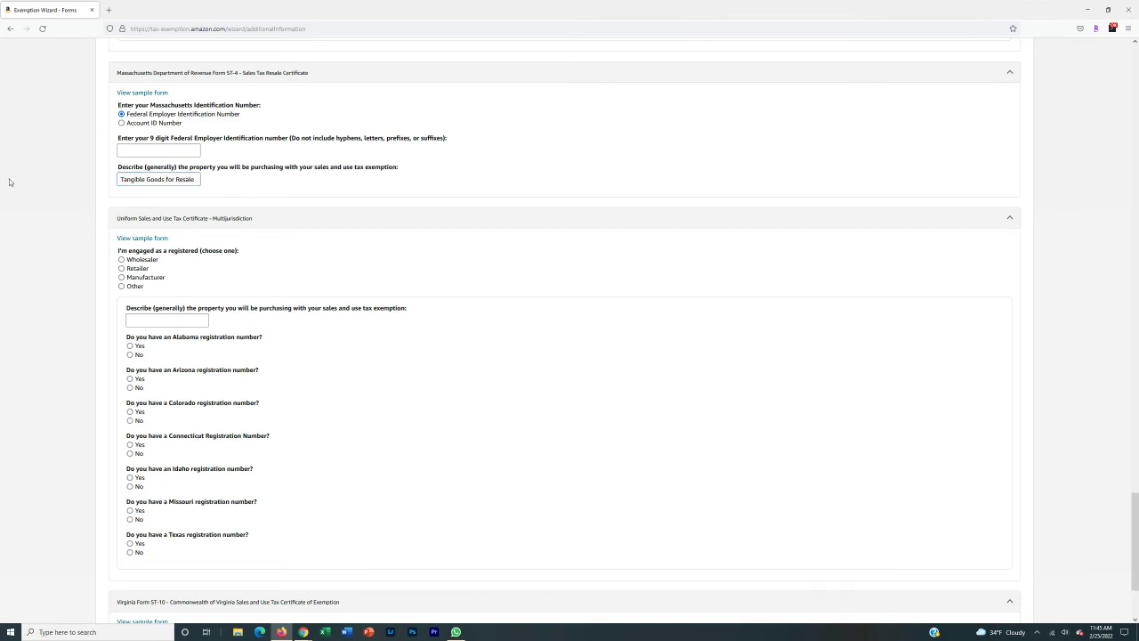
{"action": "scroll", "coordinate": [51, 212], "scroll_direction": "down", "scroll_amount": 1}
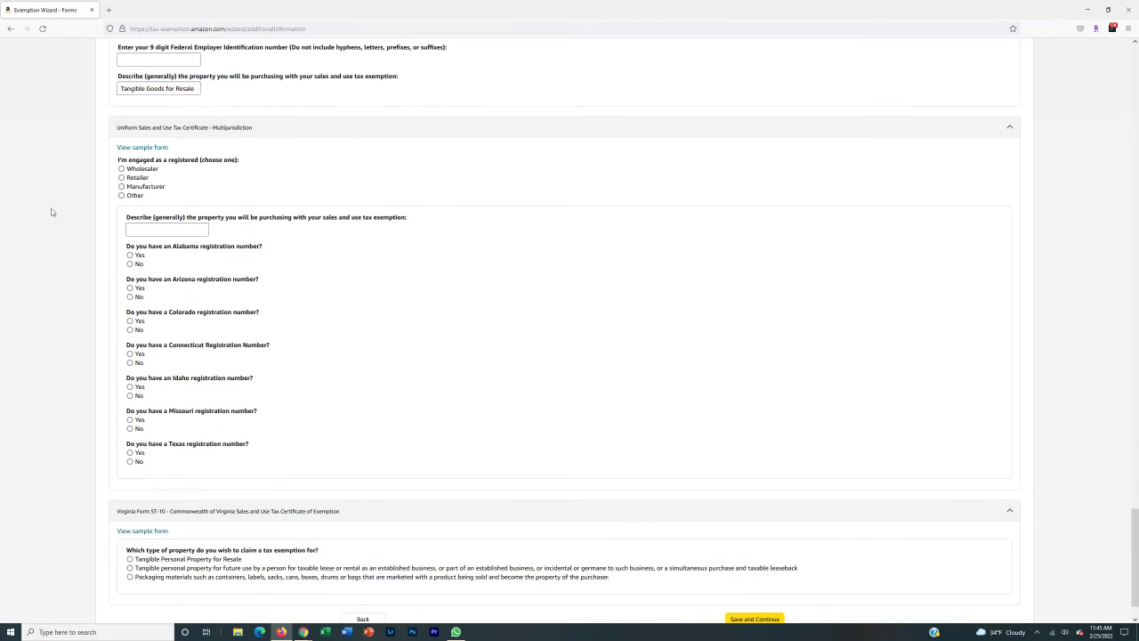
- Register as a Retailer and paste 'Tangible Goods for Resale' into the multijurisdiction description
{"action": "left_click", "coordinate": [133, 179]}
{"action": "scroll", "coordinate": [64, 211], "scroll_direction": "down", "scroll_amount": 1}
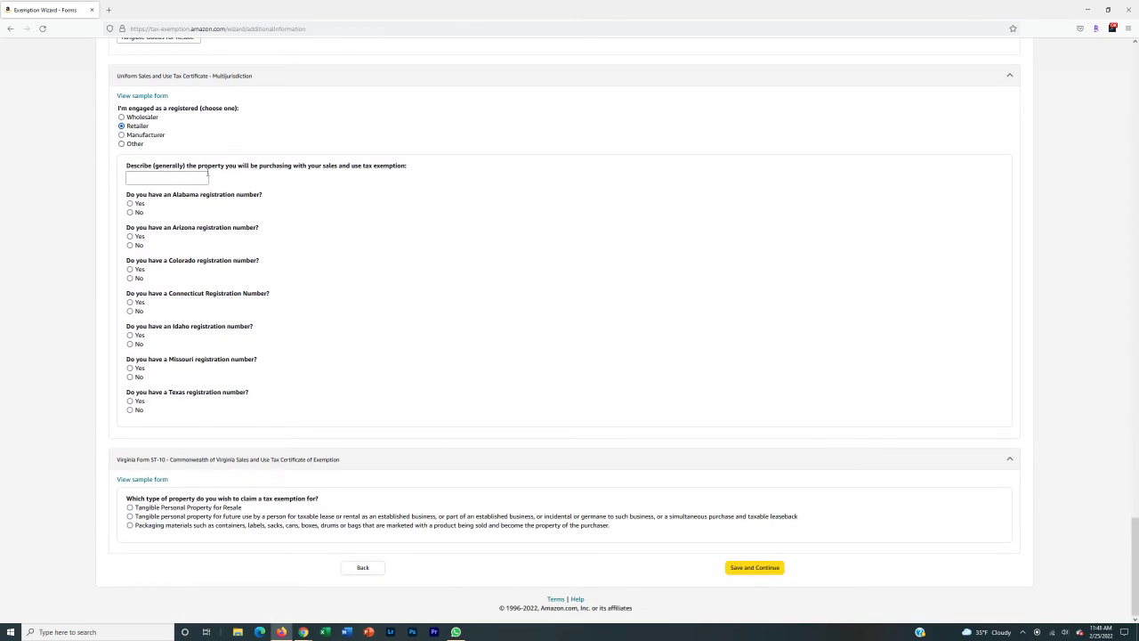
{"action": "scroll", "coordinate": [121, 136], "scroll_direction": "up", "scroll_amount": 2}
{"action": "left_click_drag", "start_coordinate": [120, 127], "coordinate": [290, 132]}
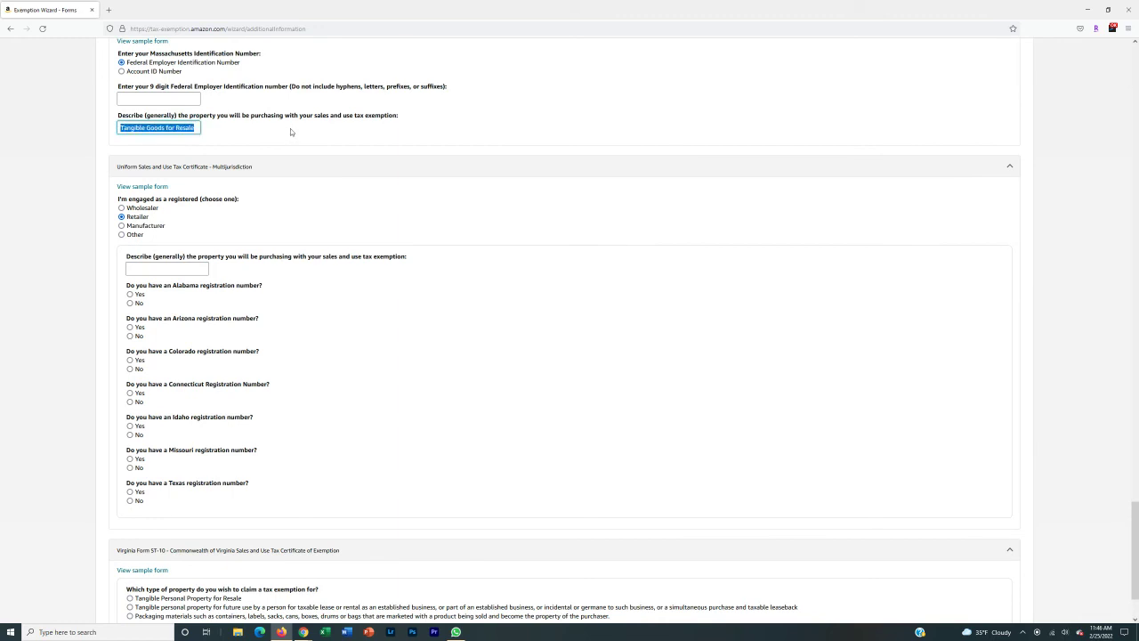
{"action": "key", "text": "ctrl+c"}
{"action": "left_click", "coordinate": [160, 269]}
{"action": "key", "text": "ctrl+v"}
{"action": "left_click", "coordinate": [53, 281]}
{"action": "scroll", "coordinate": [89, 267], "scroll_direction": "down", "scroll_amount": 2}
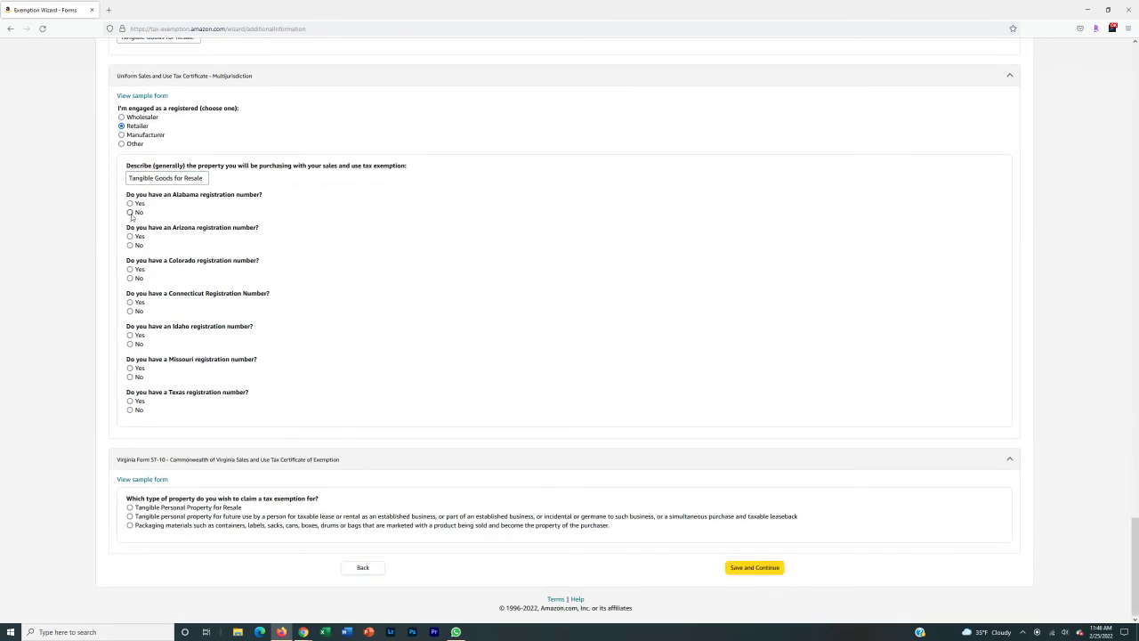
- Answer No for Alabama's registration number and choose Pennsylvania as the registering state
{"action": "left_click", "coordinate": [130, 212]}
{"action": "left_click", "coordinate": [178, 248]}
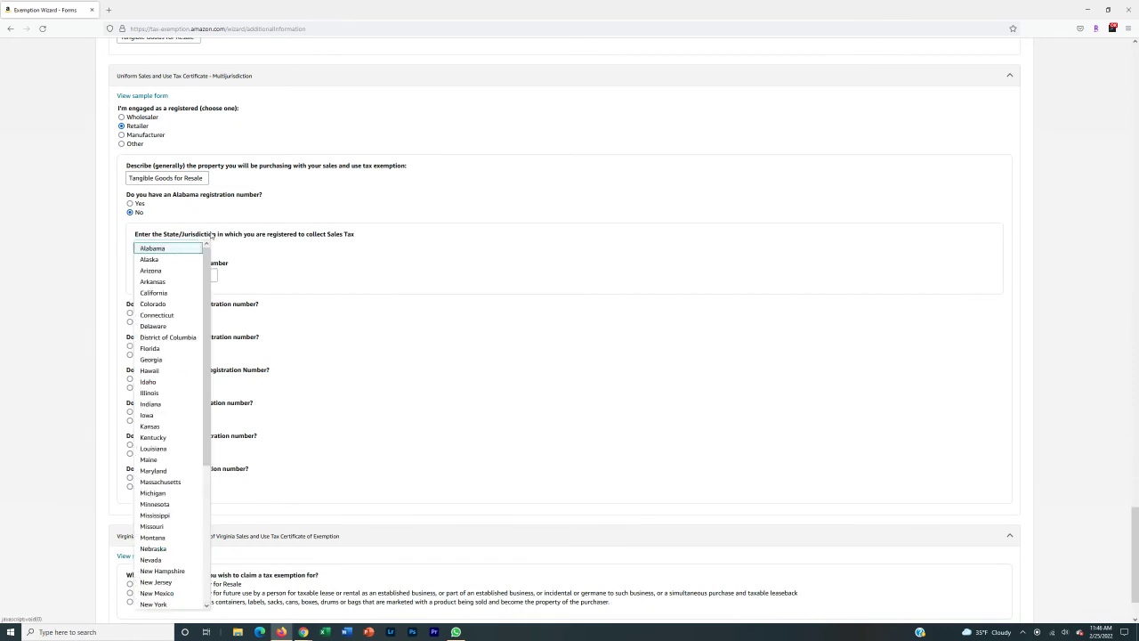
{"action": "left_click", "coordinate": [212, 234]}
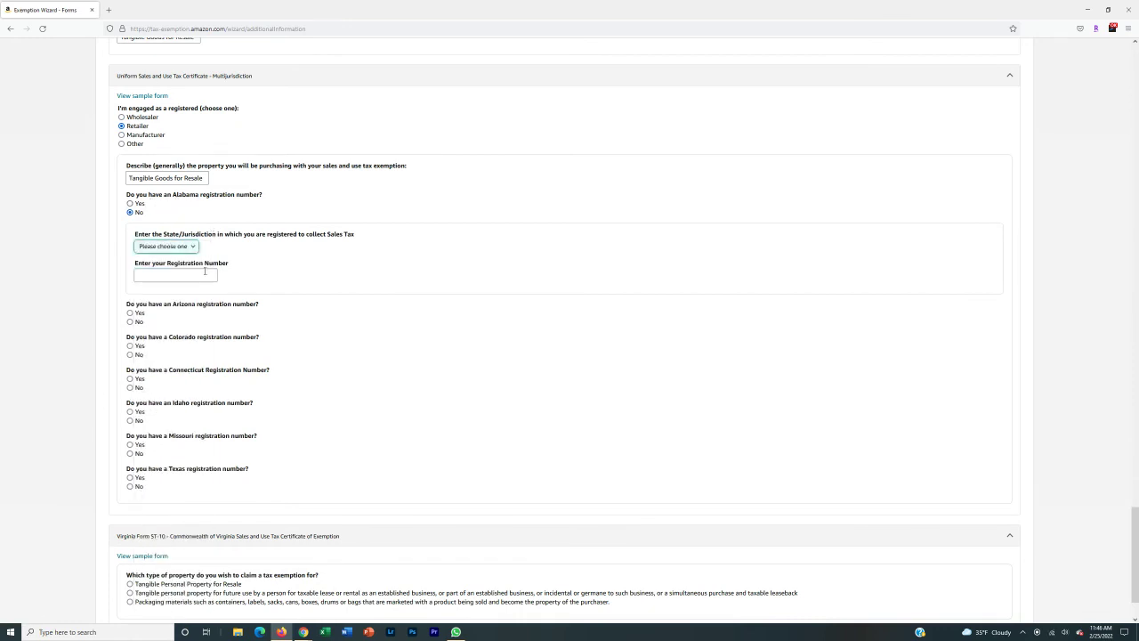
{"action": "left_click", "coordinate": [183, 246]}
{"action": "scroll", "coordinate": [162, 324], "scroll_direction": "down", "scroll_amount": 2}
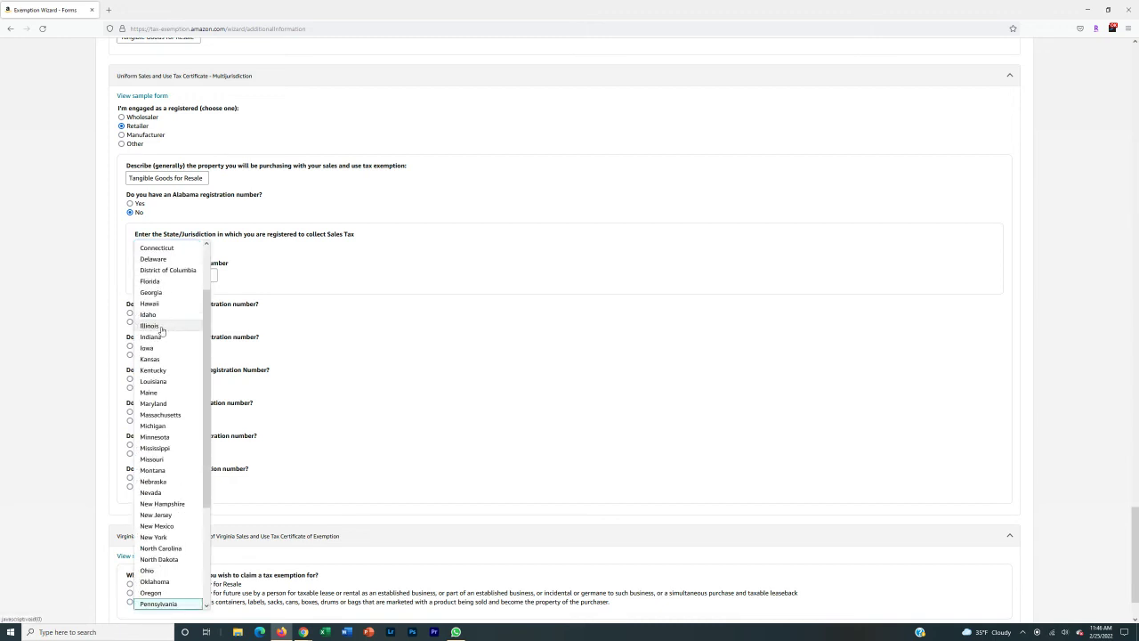
{"action": "left_click", "coordinate": [175, 605]}
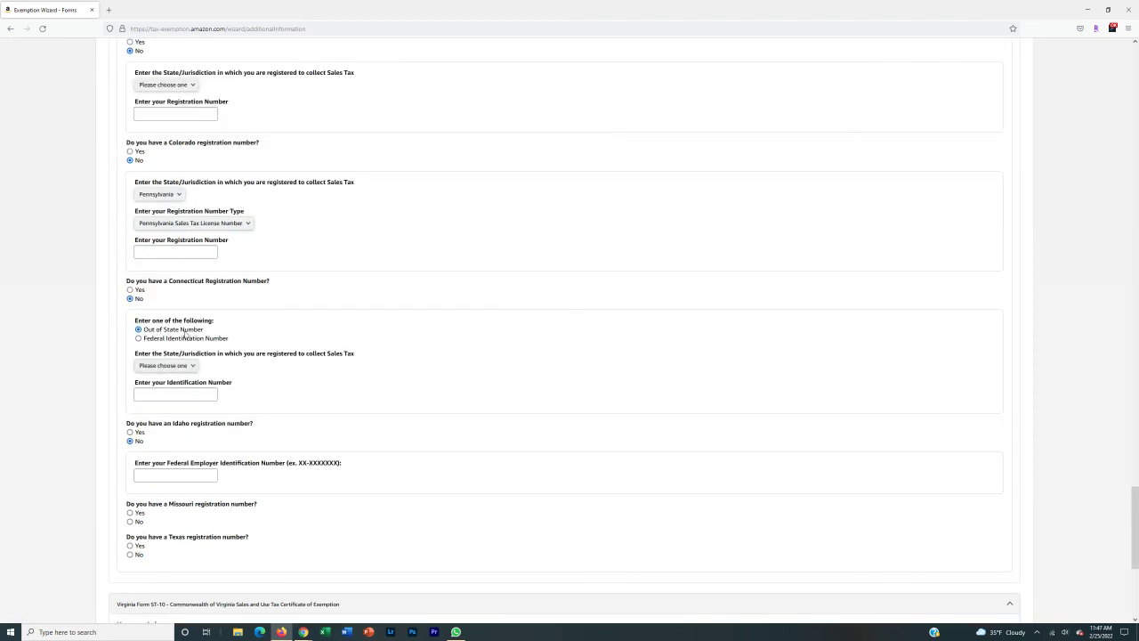
{"action": "left_click", "coordinate": [178, 366]}
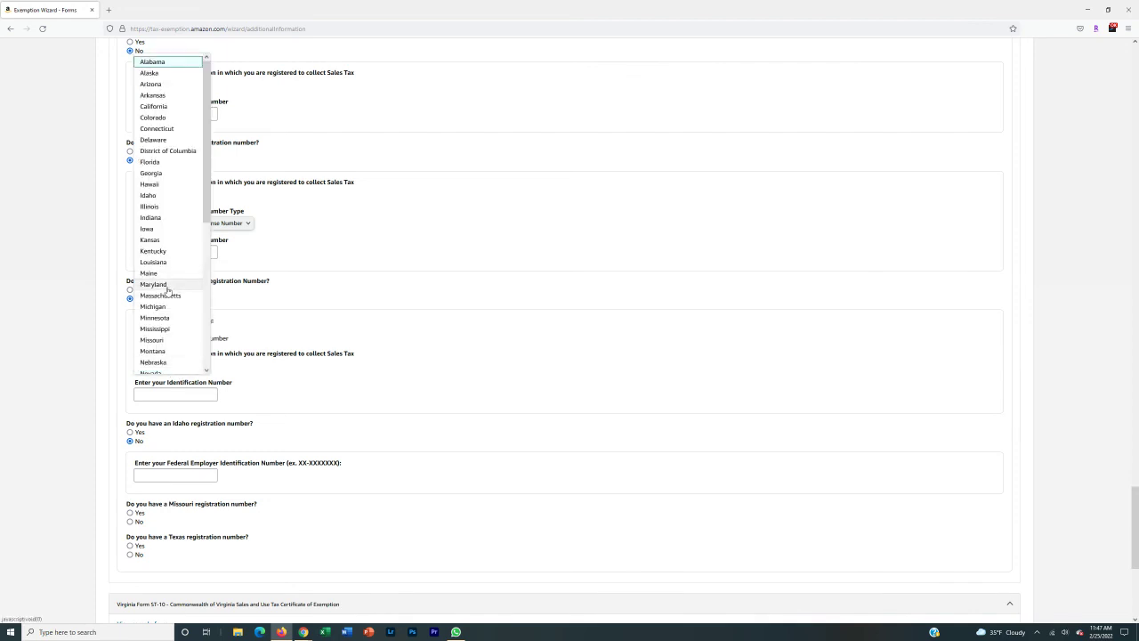
{"action": "left_click", "coordinate": [18, 343]}
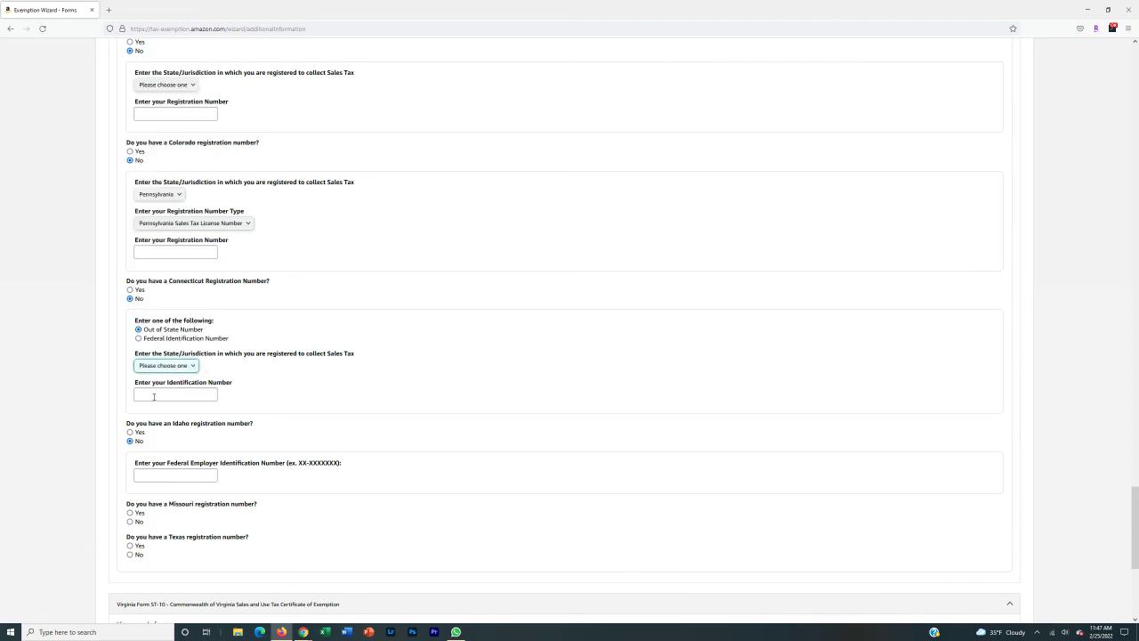
{"action": "left_click", "coordinate": [30, 379]}
{"action": "scroll", "coordinate": [98, 385], "scroll_direction": "down", "scroll_amount": 3}
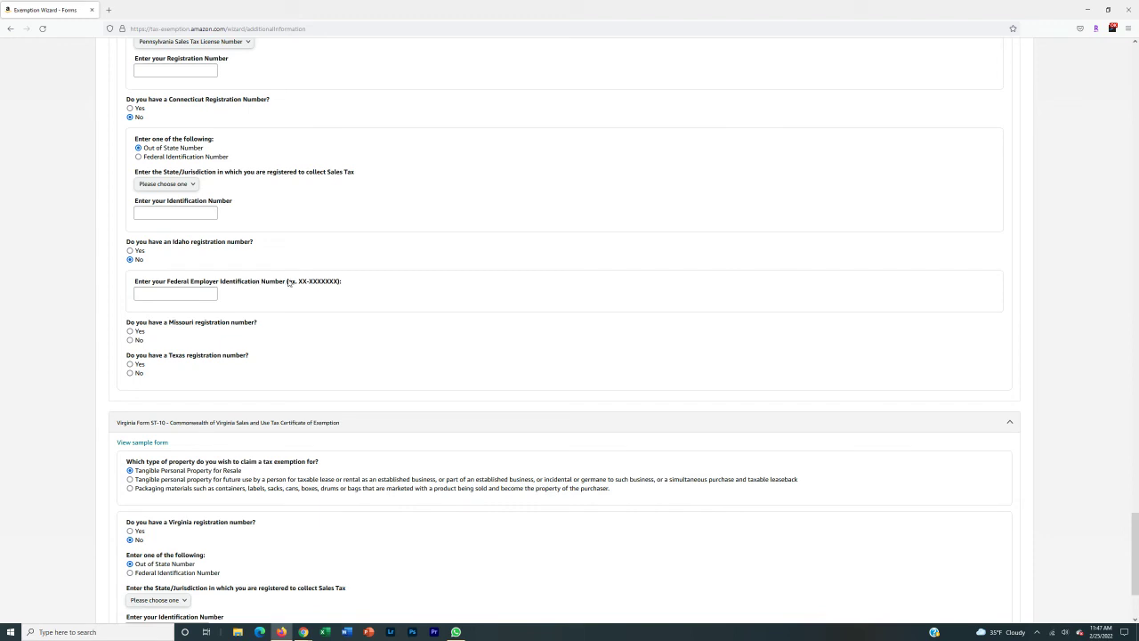
{"action": "left_click_drag", "start_coordinate": [298, 282], "coordinate": [336, 285]}
{"action": "left_click", "coordinate": [322, 283]}
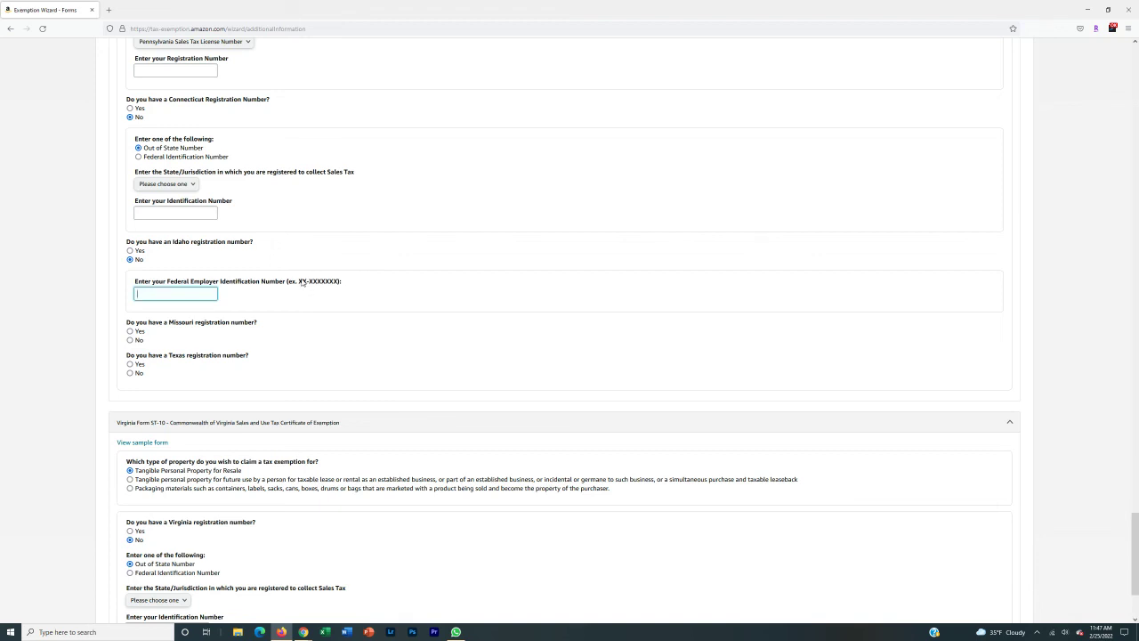
{"action": "left_click_drag", "start_coordinate": [299, 282], "coordinate": [343, 281]}
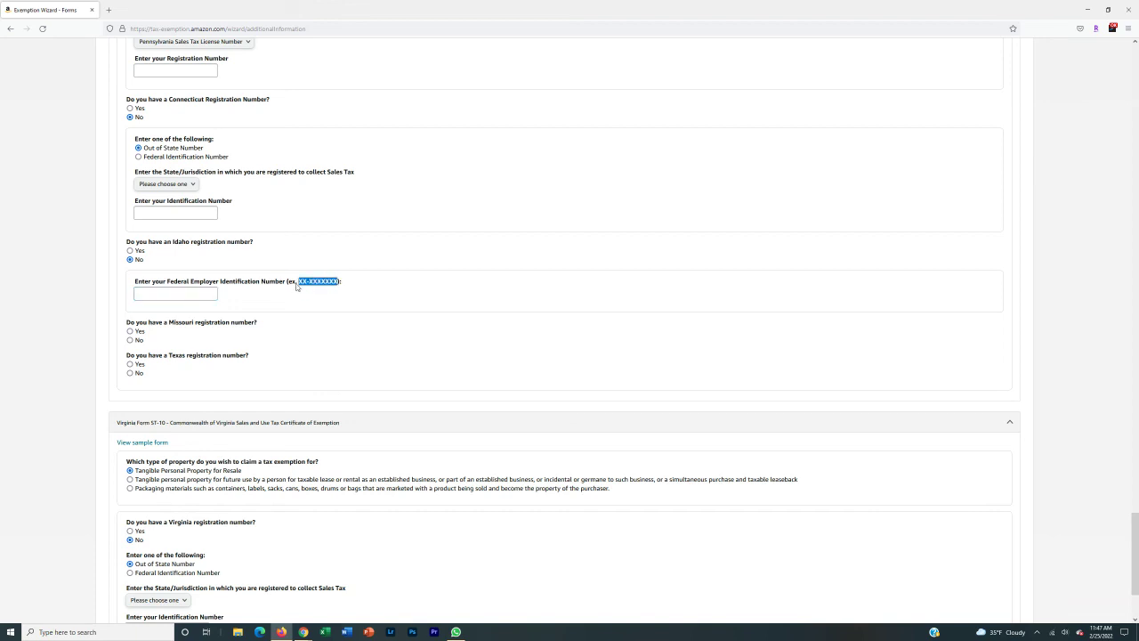
{"action": "left_click", "coordinate": [169, 298]}
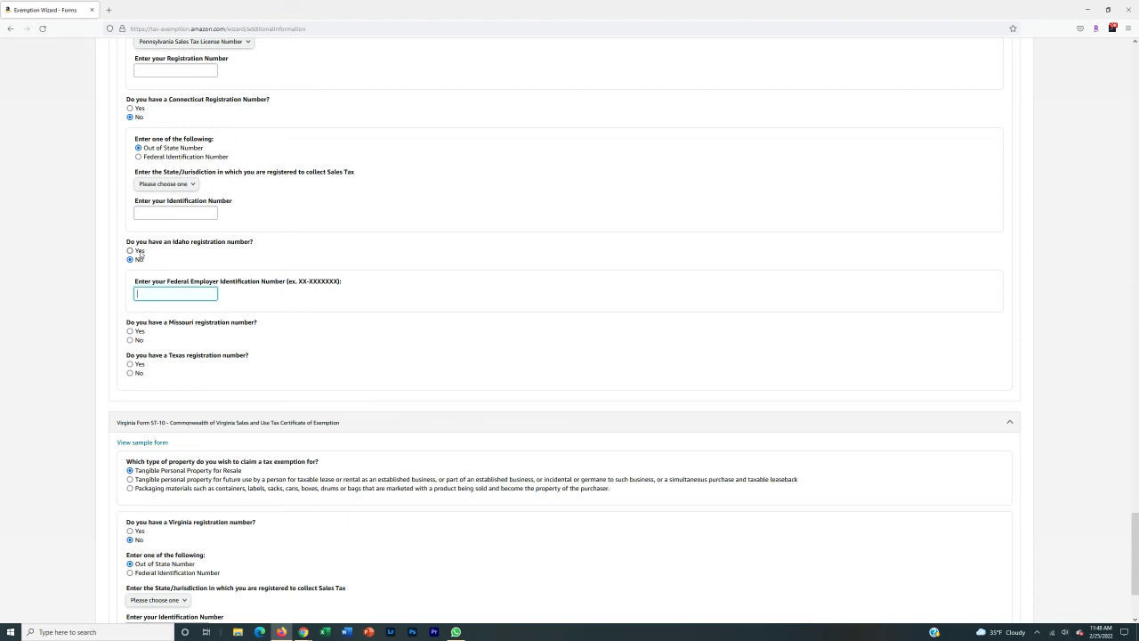
{"action": "left_click", "coordinate": [141, 260]}
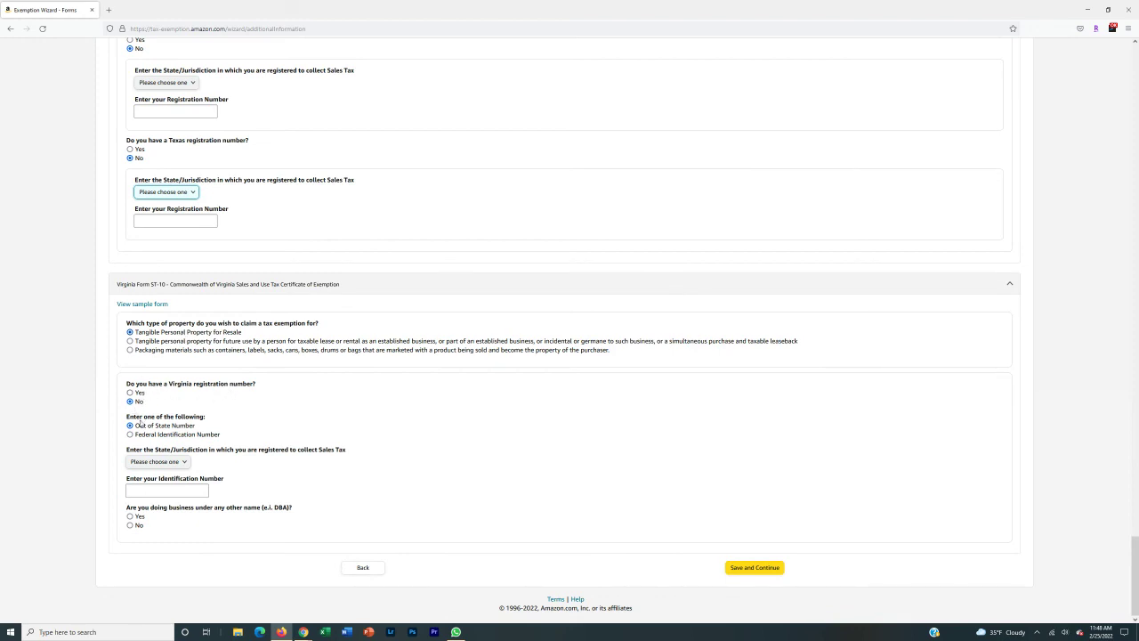
- In the Virginia ST-10 section, answer No to the doing-business-under-another-name (DBA) question
{"action": "left_click", "coordinate": [157, 462]}
{"action": "key", "text": "Escape"}
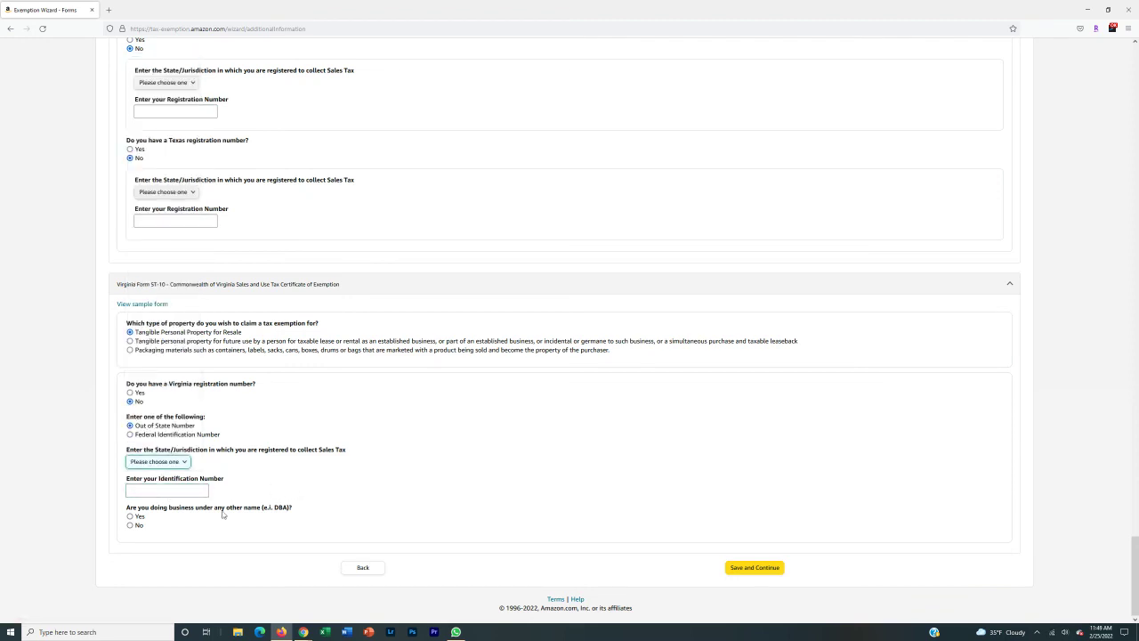
{"action": "left_click", "coordinate": [139, 525]}
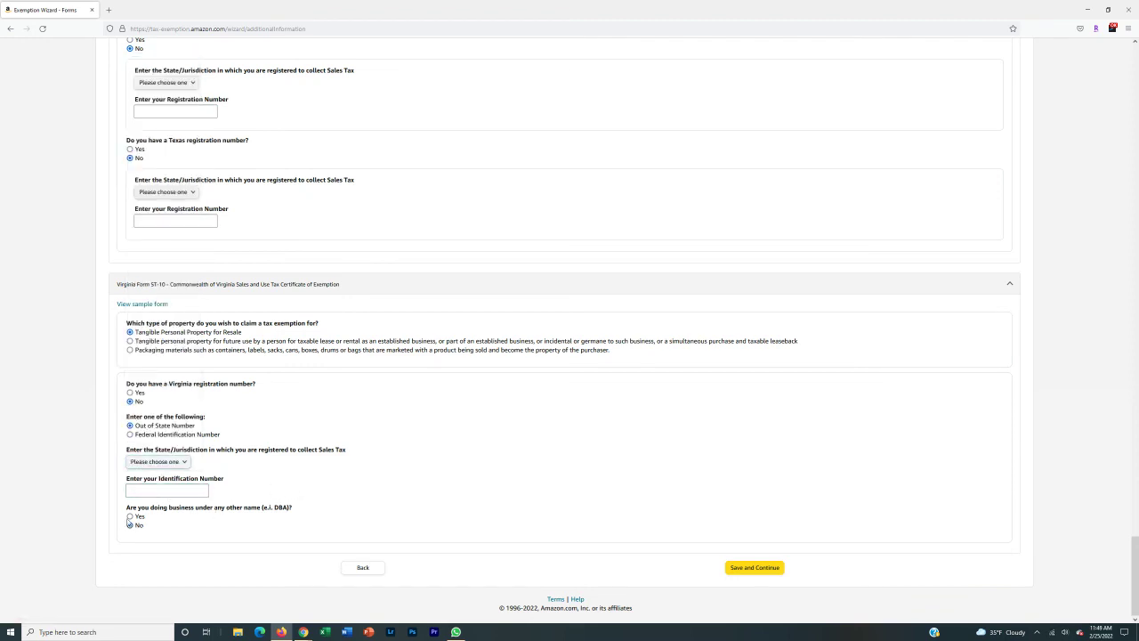